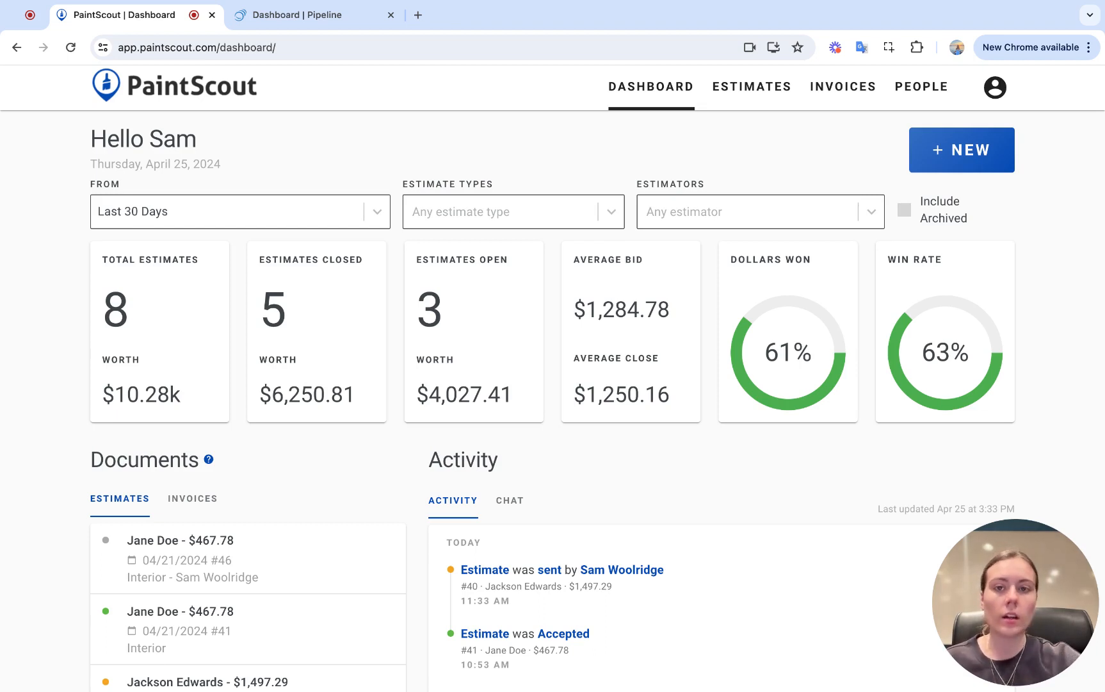
- Switch to Pipeline CRM, enable API access in the account's API key settings, and copy the account's API key
click(326, 25)
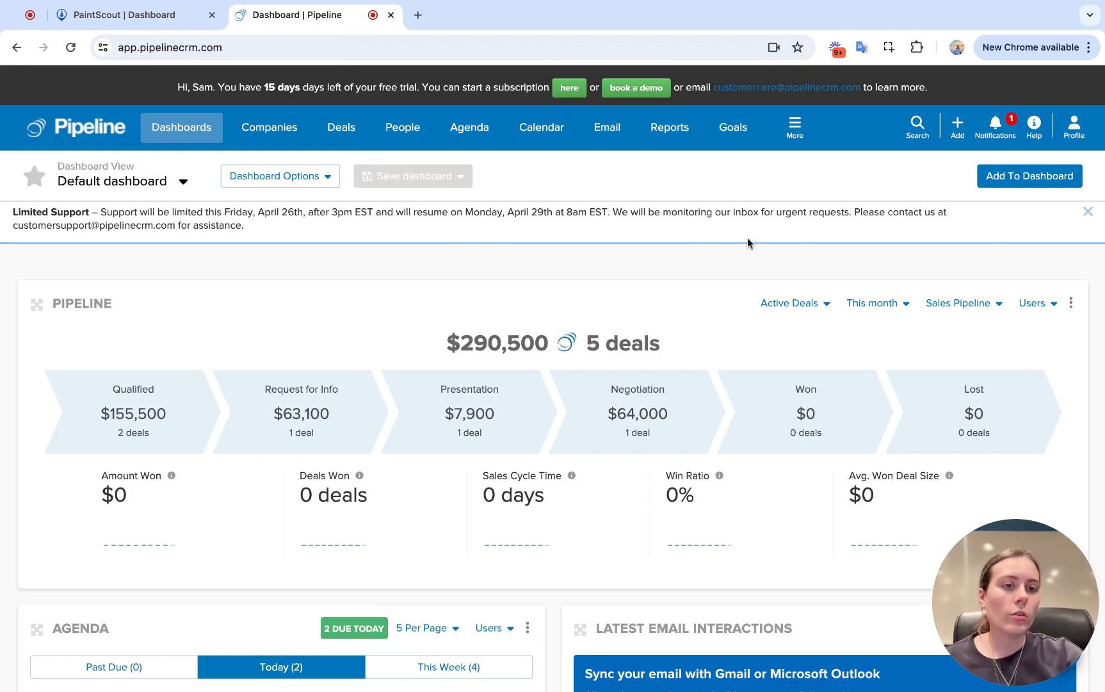
click(1075, 137)
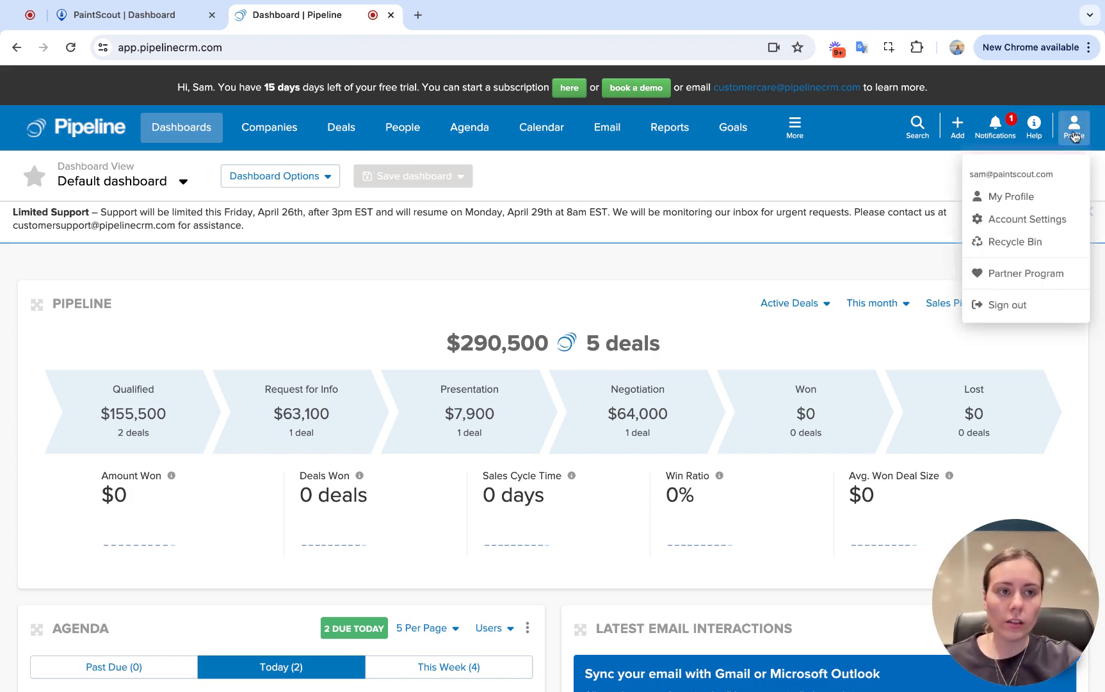
click(1041, 221)
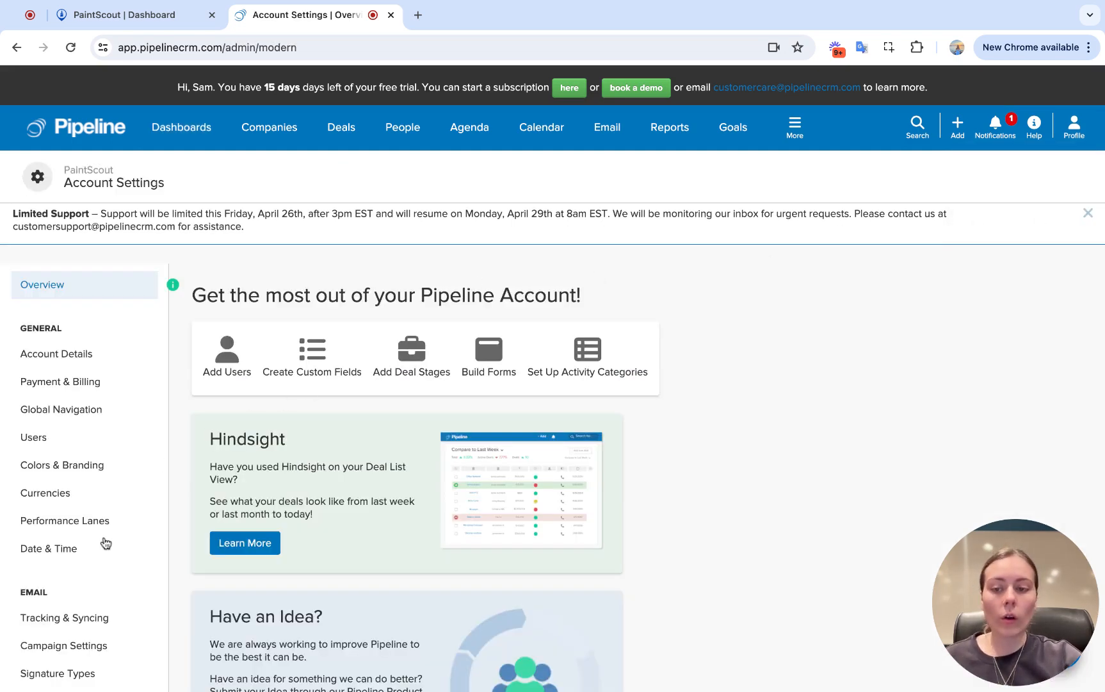
scroll(105, 541, down, 10)
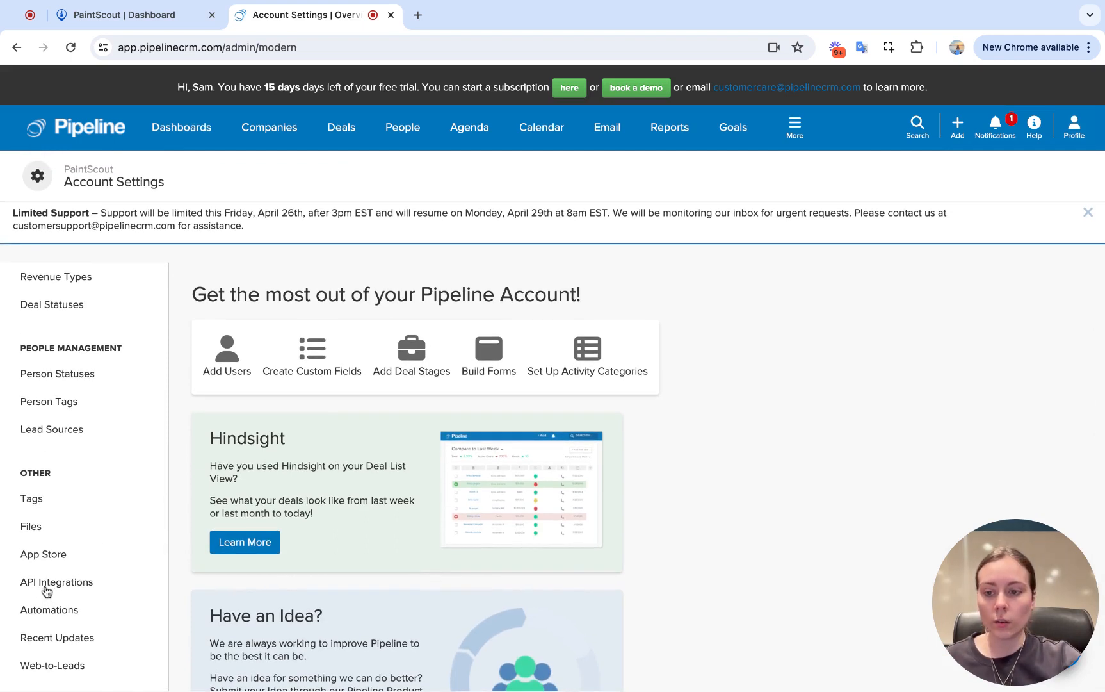
click(45, 584)
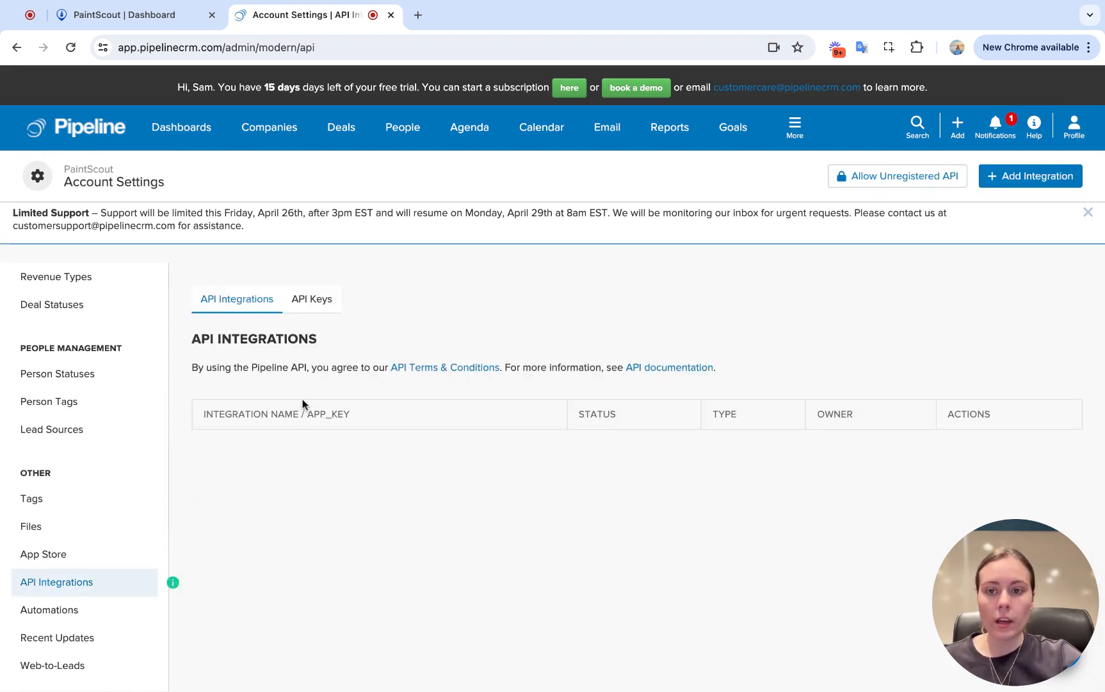
click(319, 309)
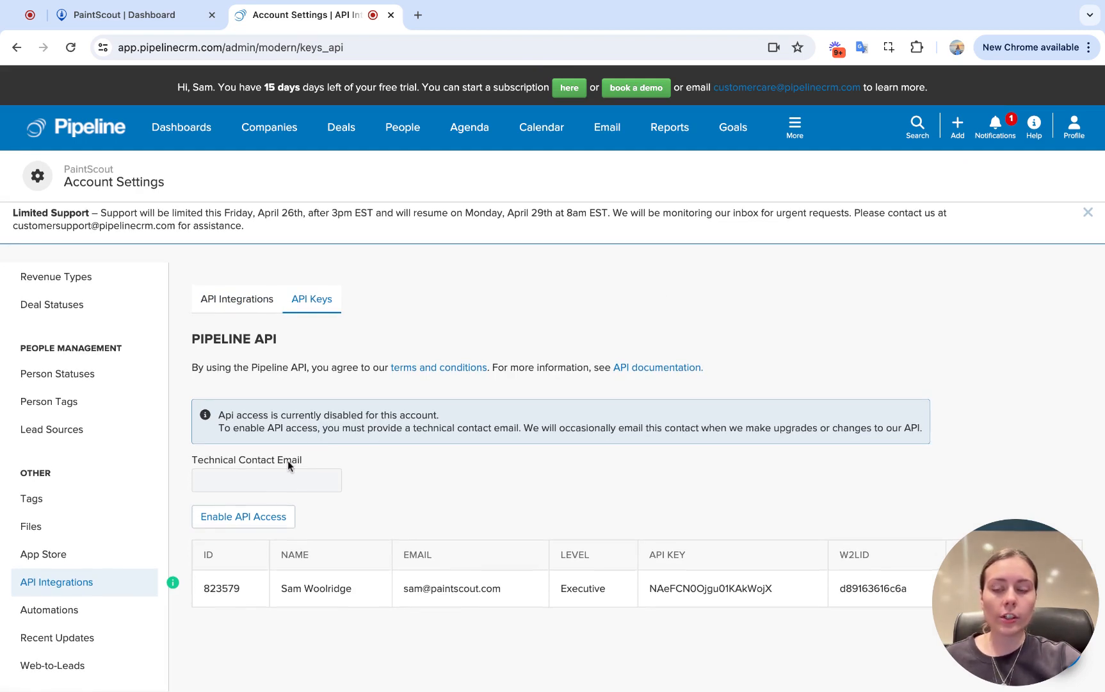
click(238, 518)
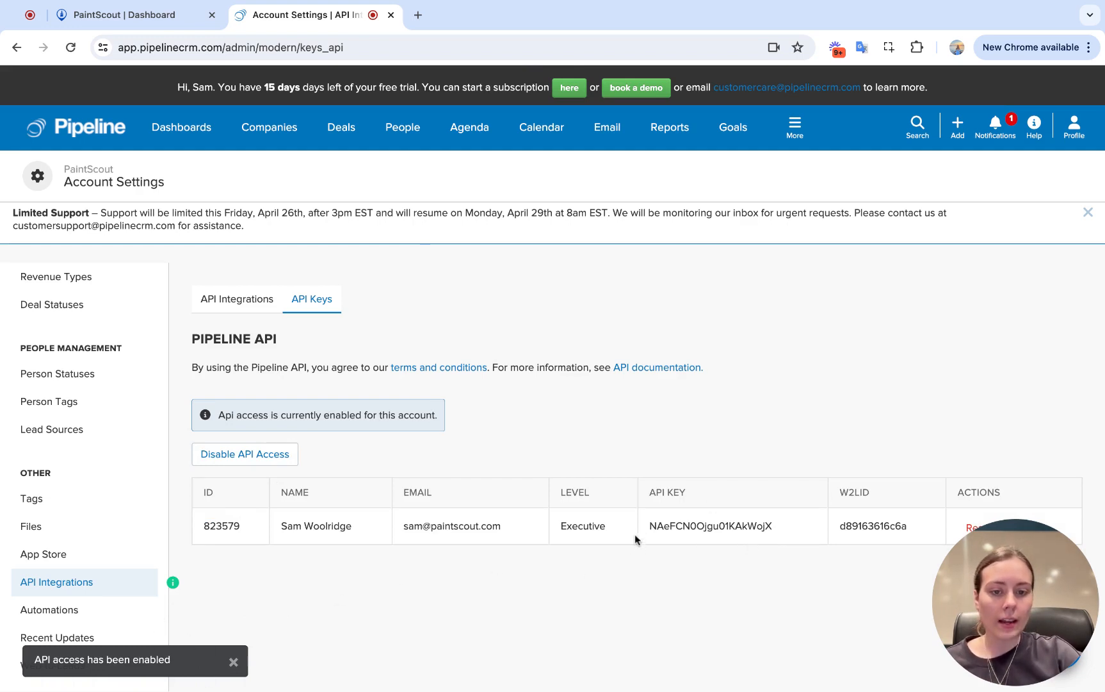
double_click(793, 530)
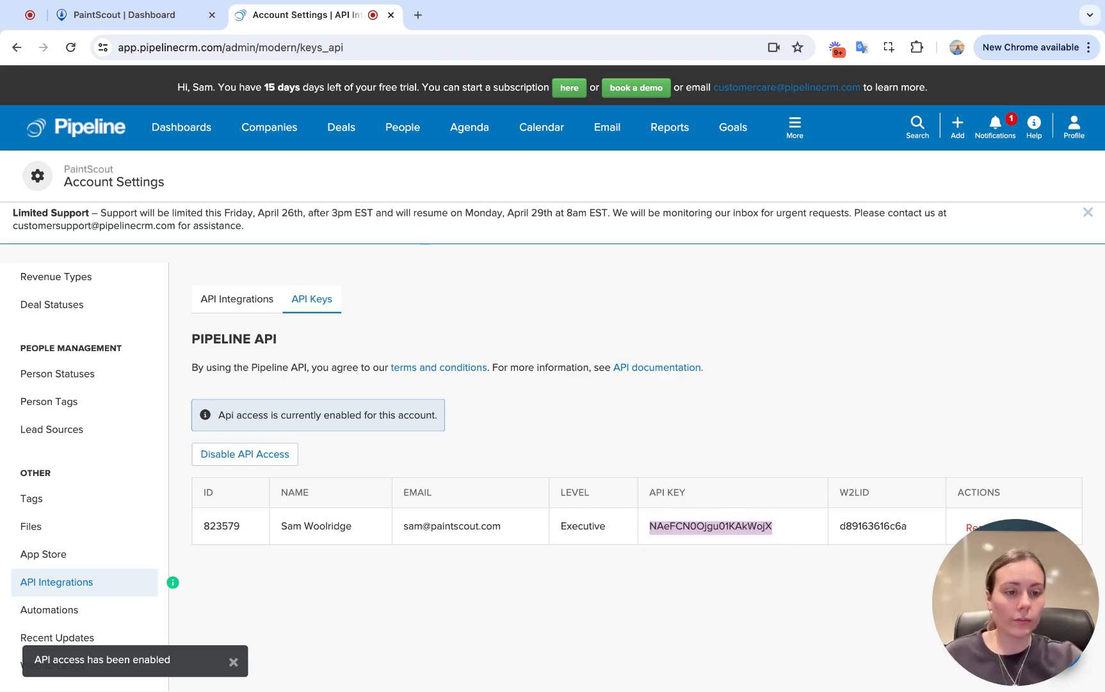
- Switch back to PaintScout and open the Integrations section of the company settings
key(ctrl+shift+Tab)
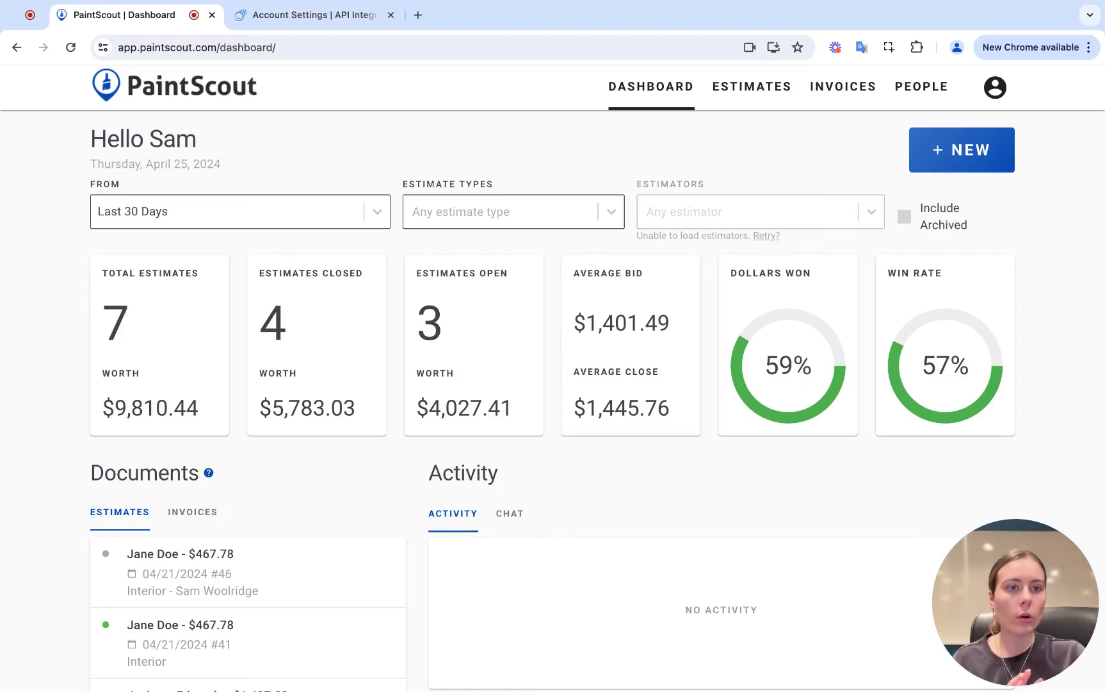
click(995, 93)
click(1022, 139)
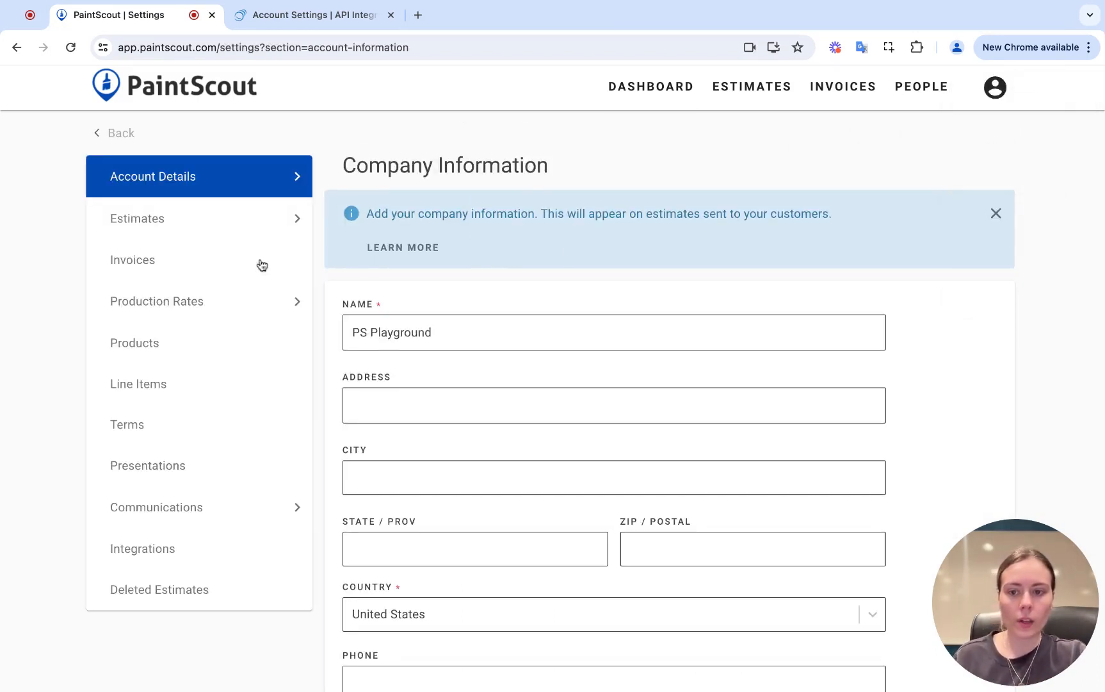
click(180, 552)
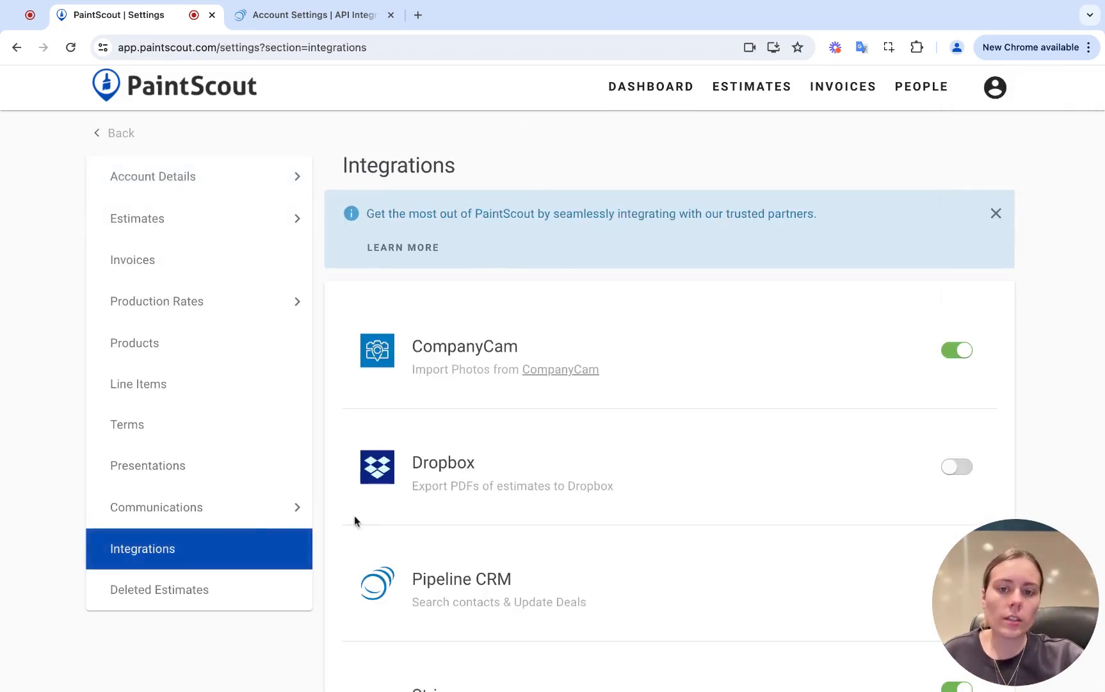
- Turn on the Pipeline CRM integration and paste the copied API key into its access settings
scroll(728, 363, down, 4)
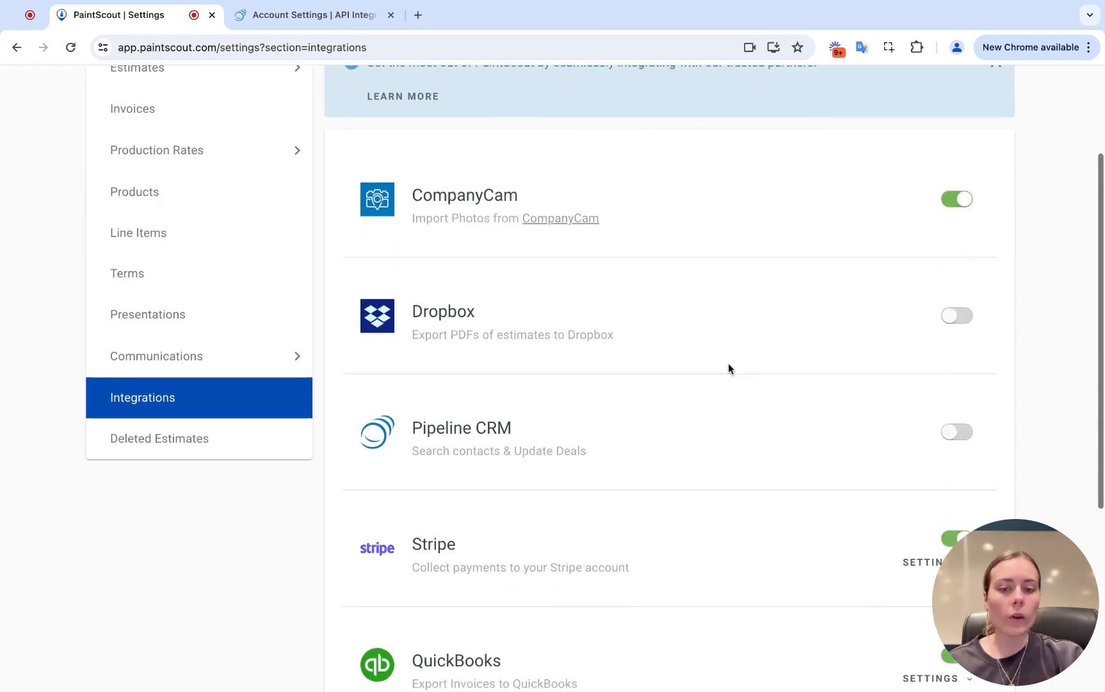
scroll(785, 380, down, 1)
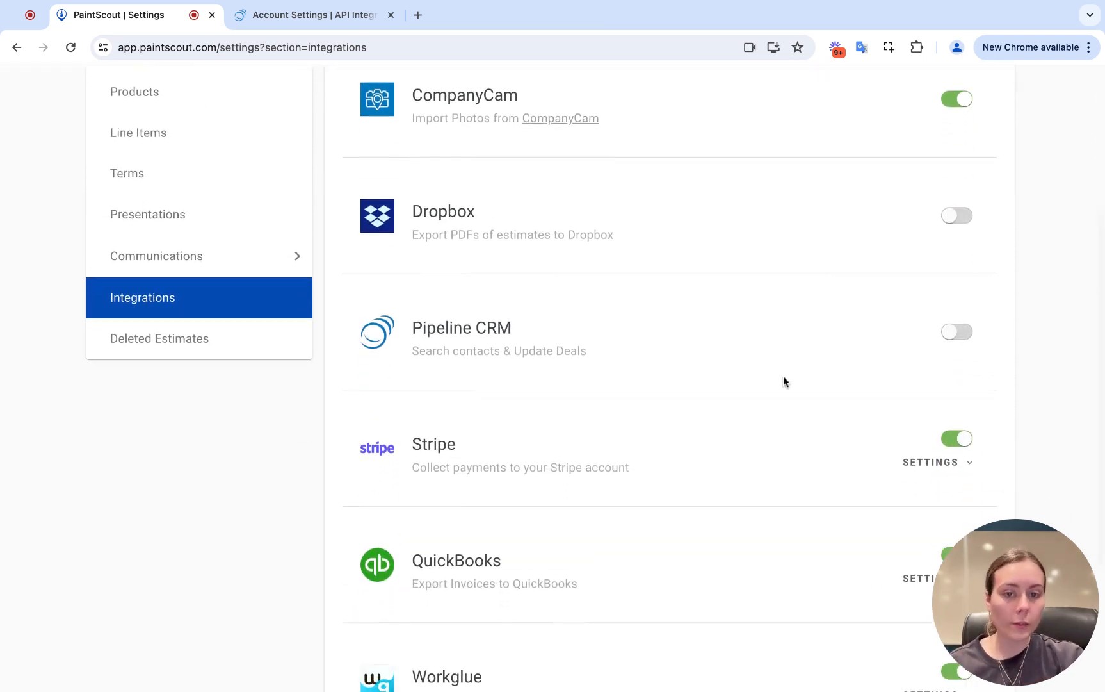
click(952, 333)
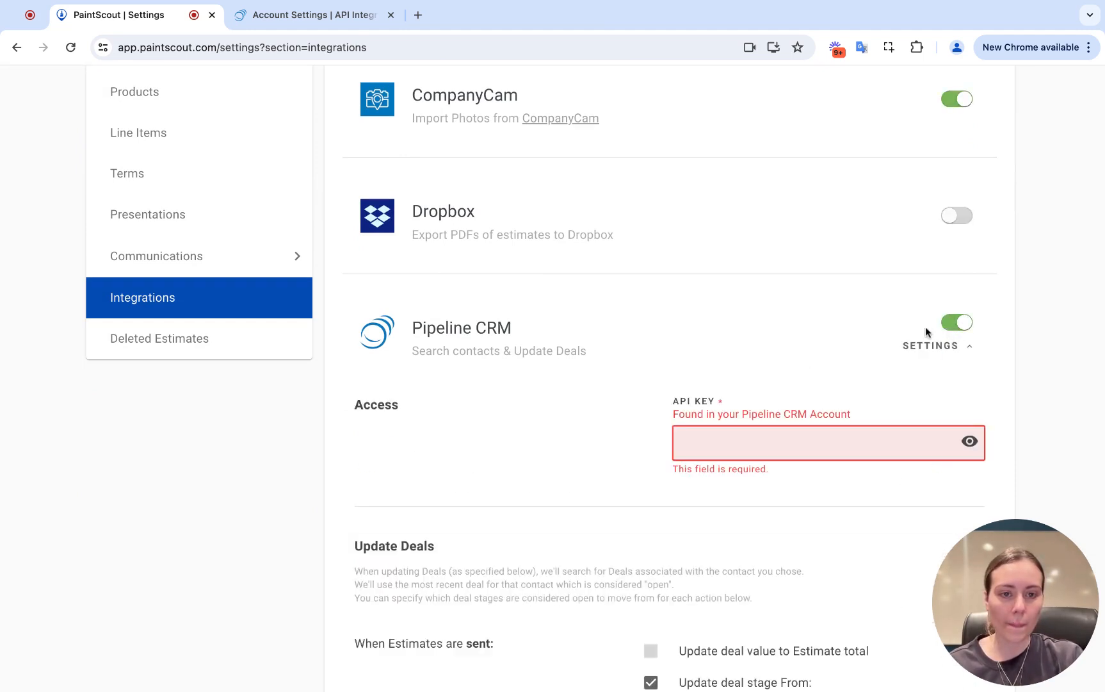
click(701, 447)
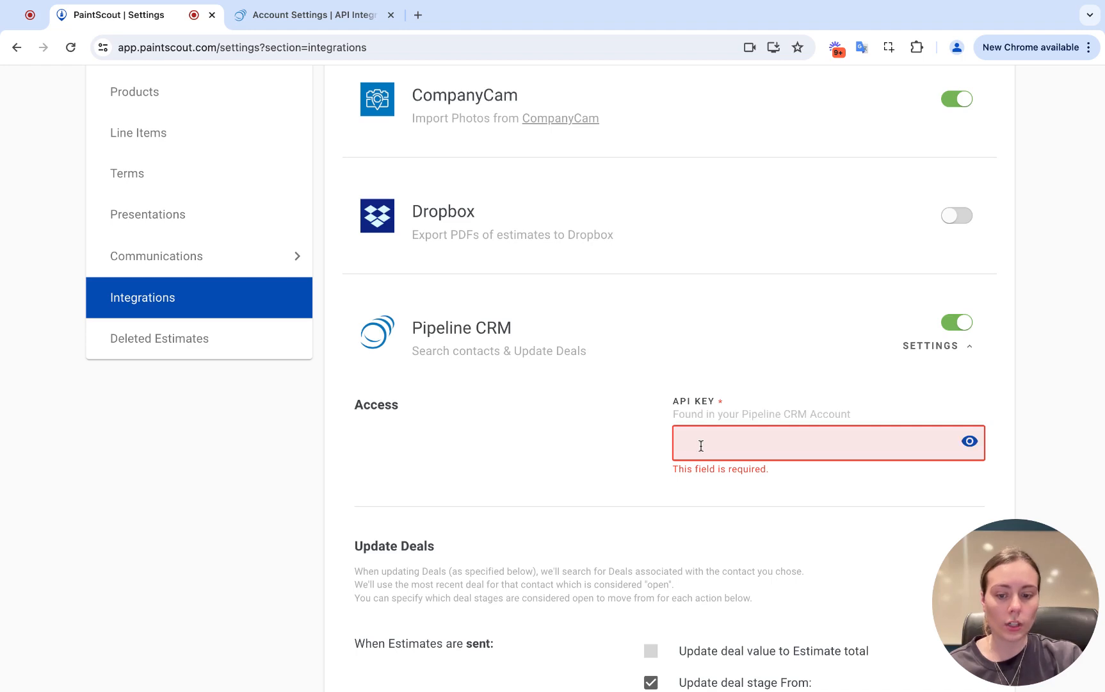
key(super+v)
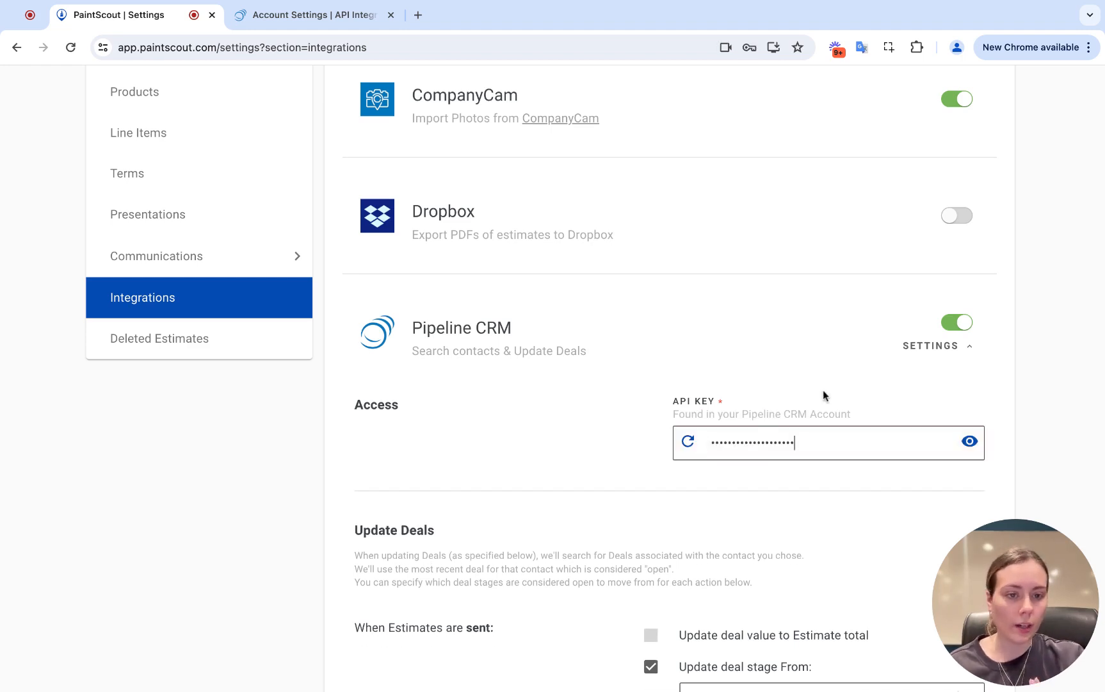
- Enable updating the deal value to the Estimate total when estimates are sent
scroll(781, 526, down, 2)
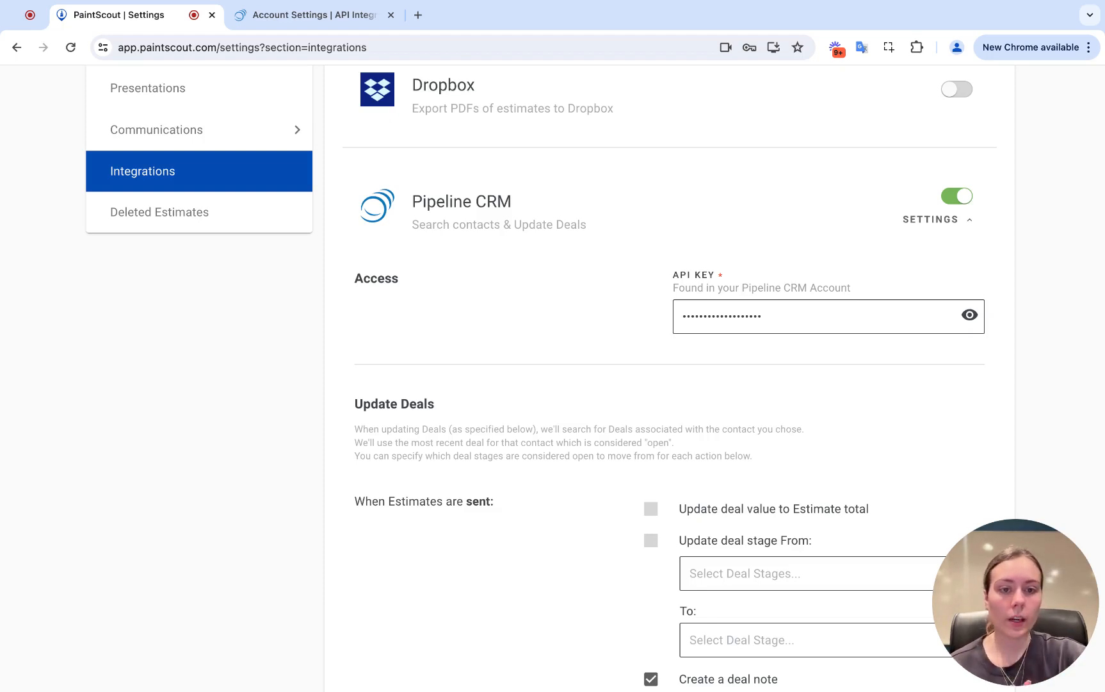
scroll(720, 355, down, 4)
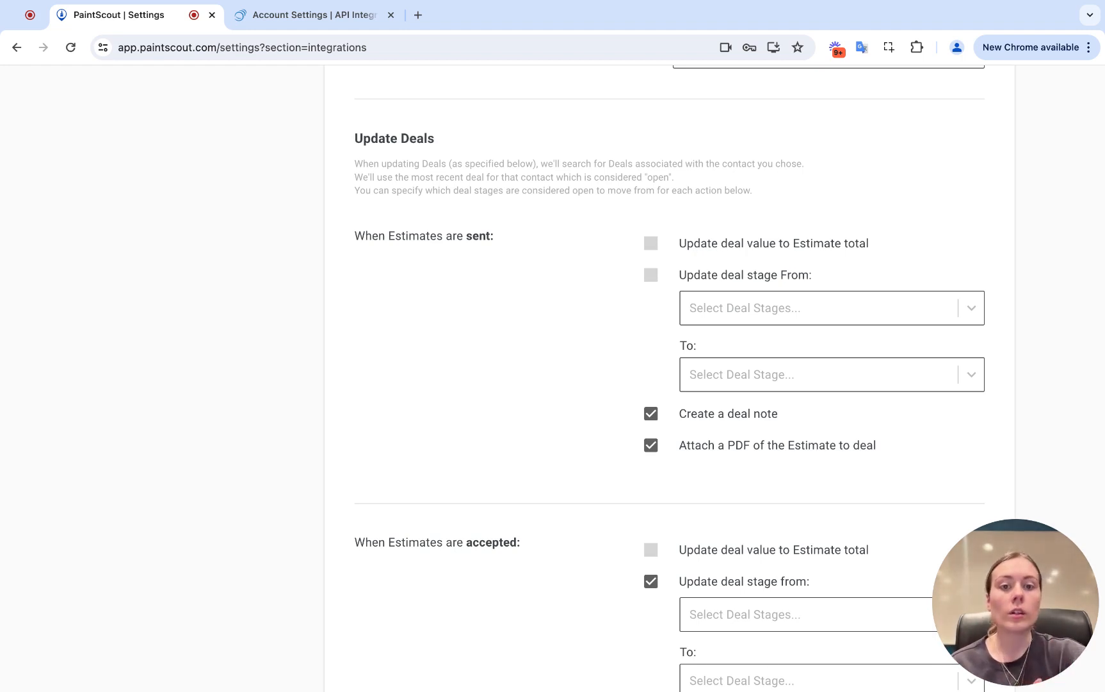
click(651, 243)
- Enable deal stage updates for sent estimates, moving deals from Qualified to Presentation/ Proof of Concept
scroll(708, 251, down, 1)
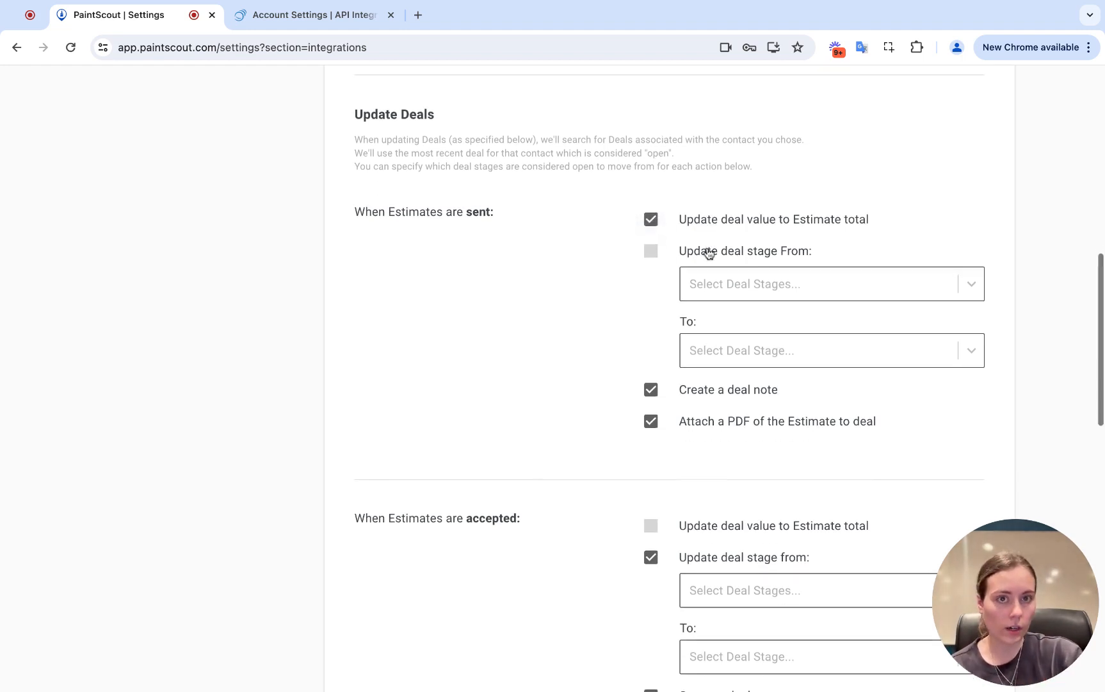
scroll(709, 252, down, 2)
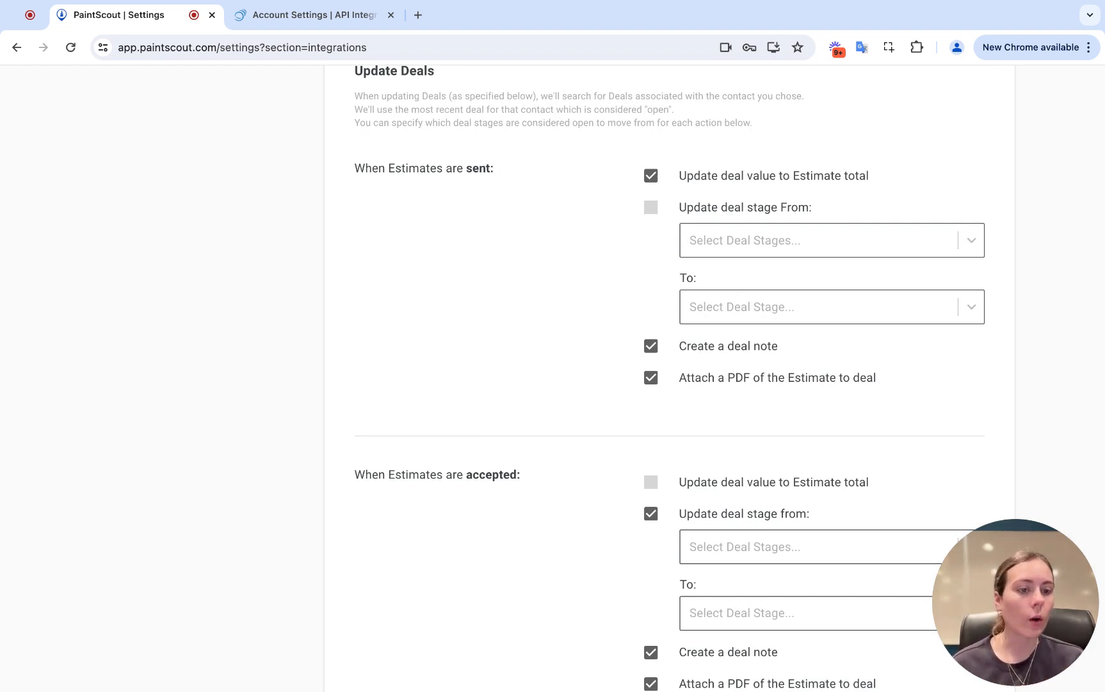
click(651, 208)
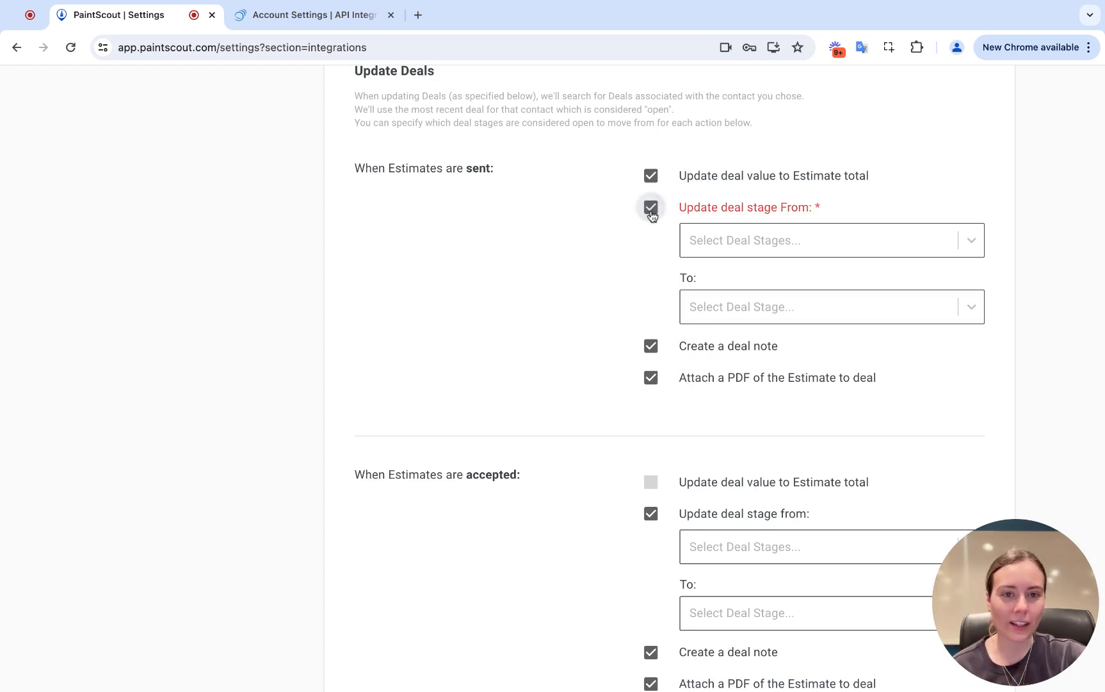
click(765, 248)
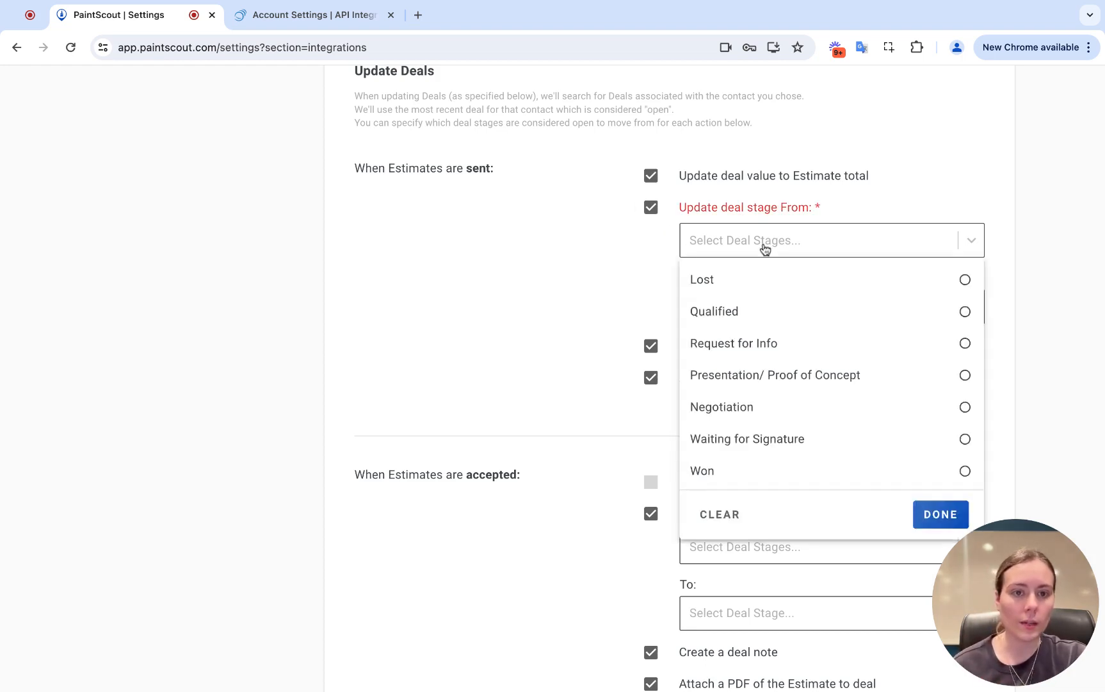
click(963, 312)
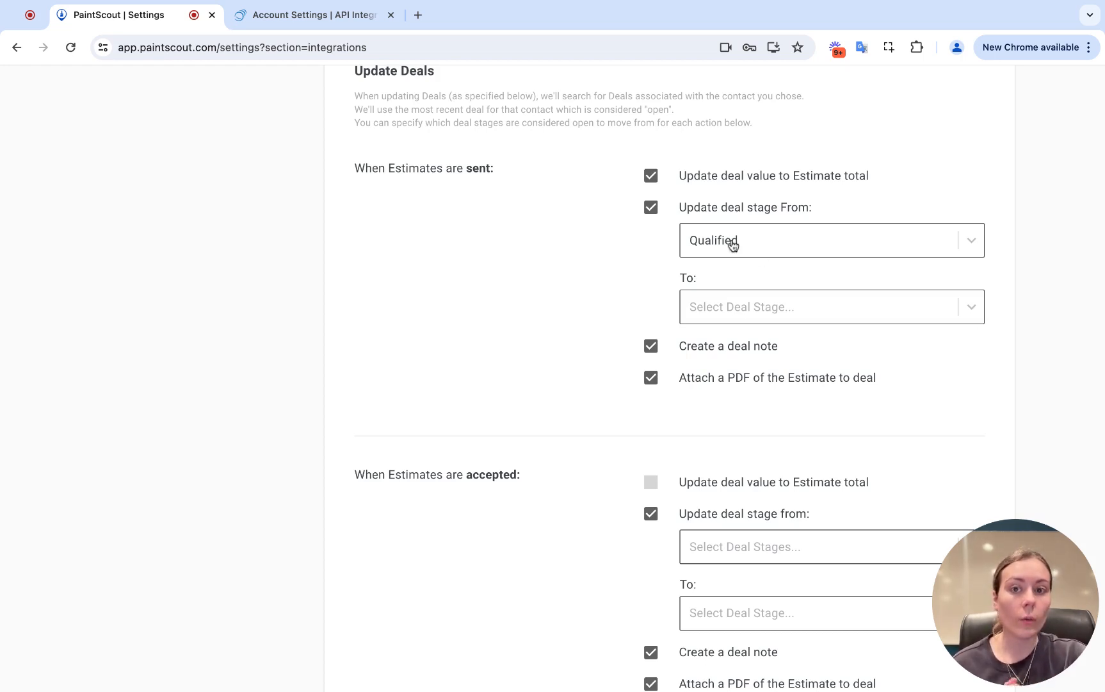
click(787, 312)
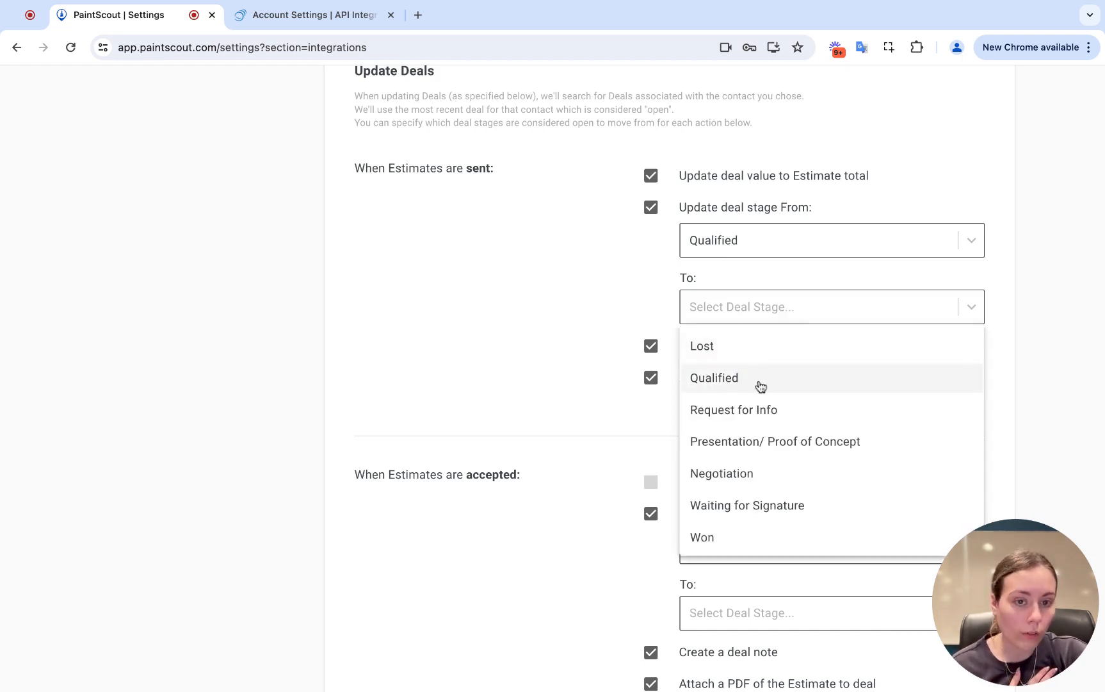
click(764, 446)
scroll(720, 418, up, 1)
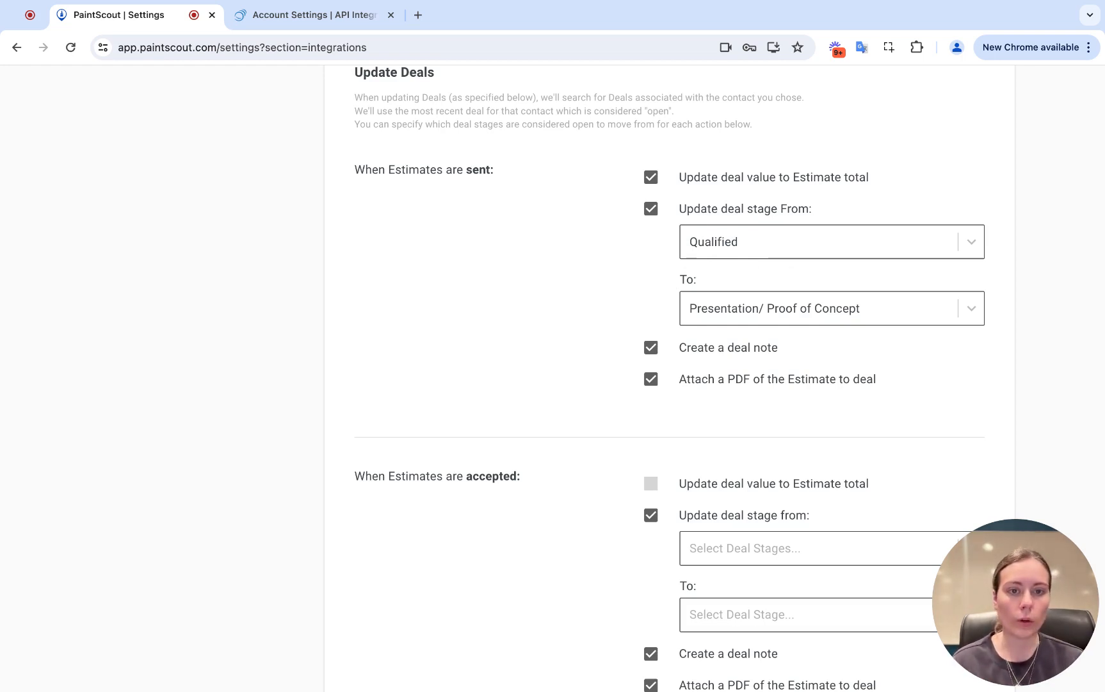
- Set the deal stage update for accepted estimates to go from Presentation/ Proof of Concept to Won
scroll(647, 342, down, 1)
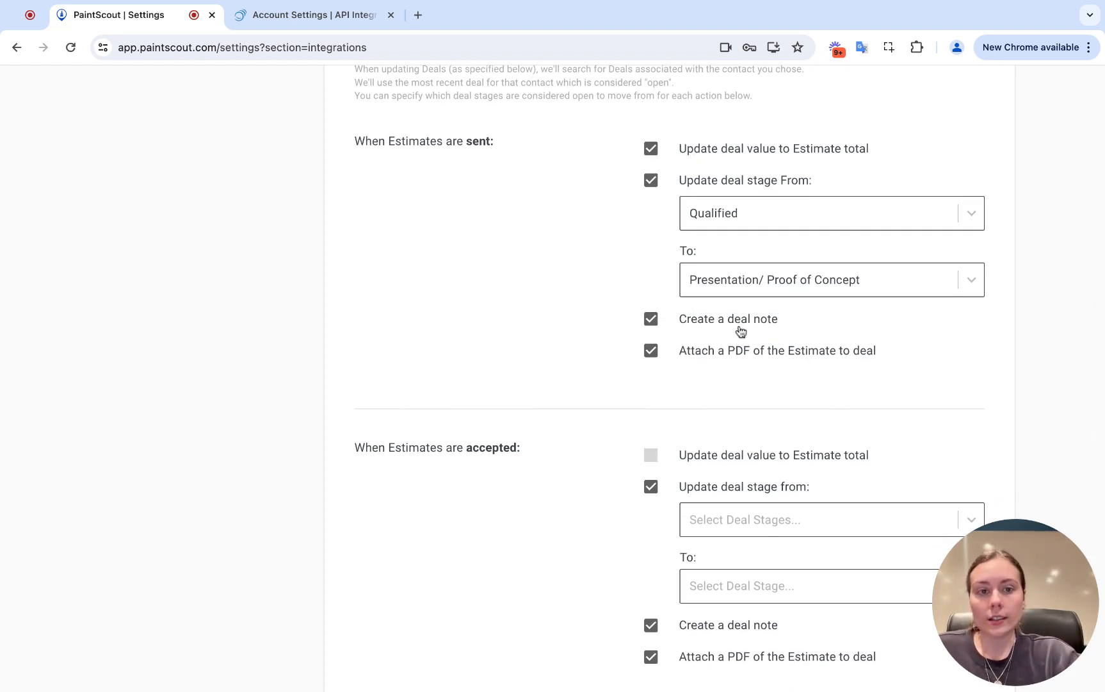
scroll(733, 319, down, 1)
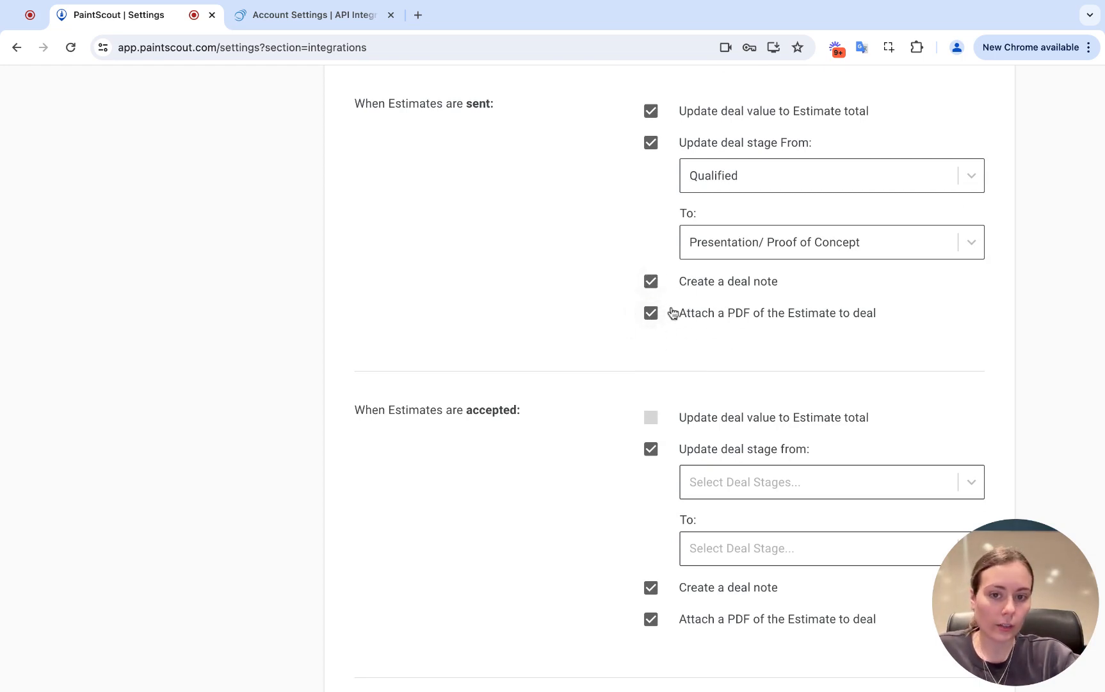
scroll(672, 312, down, 5)
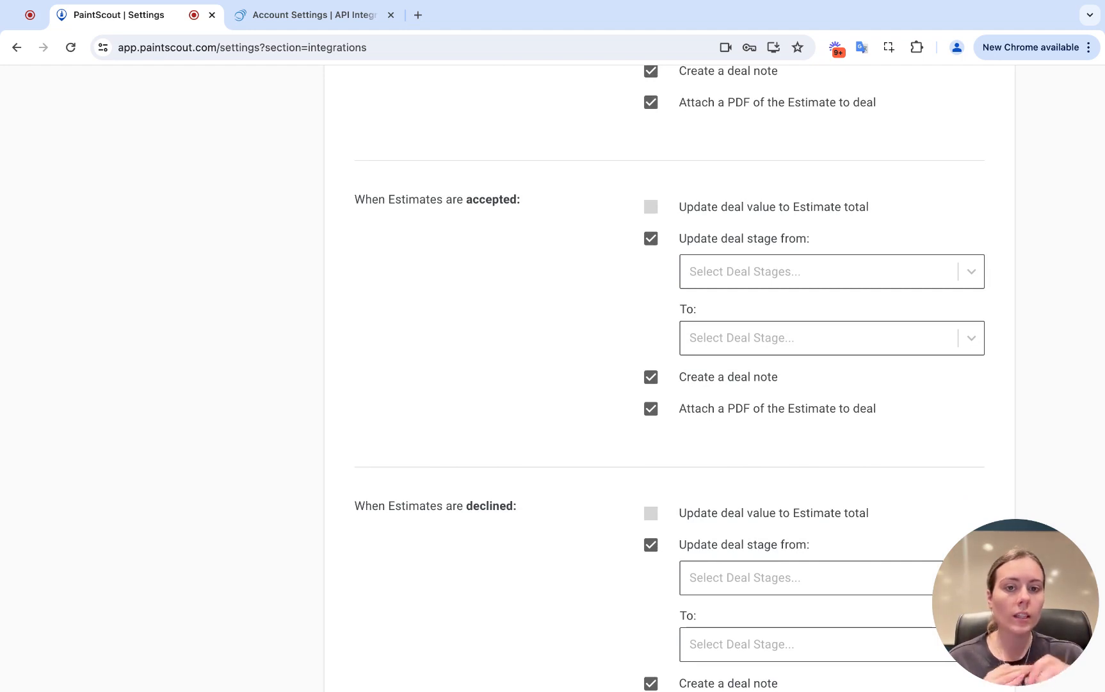
click(741, 276)
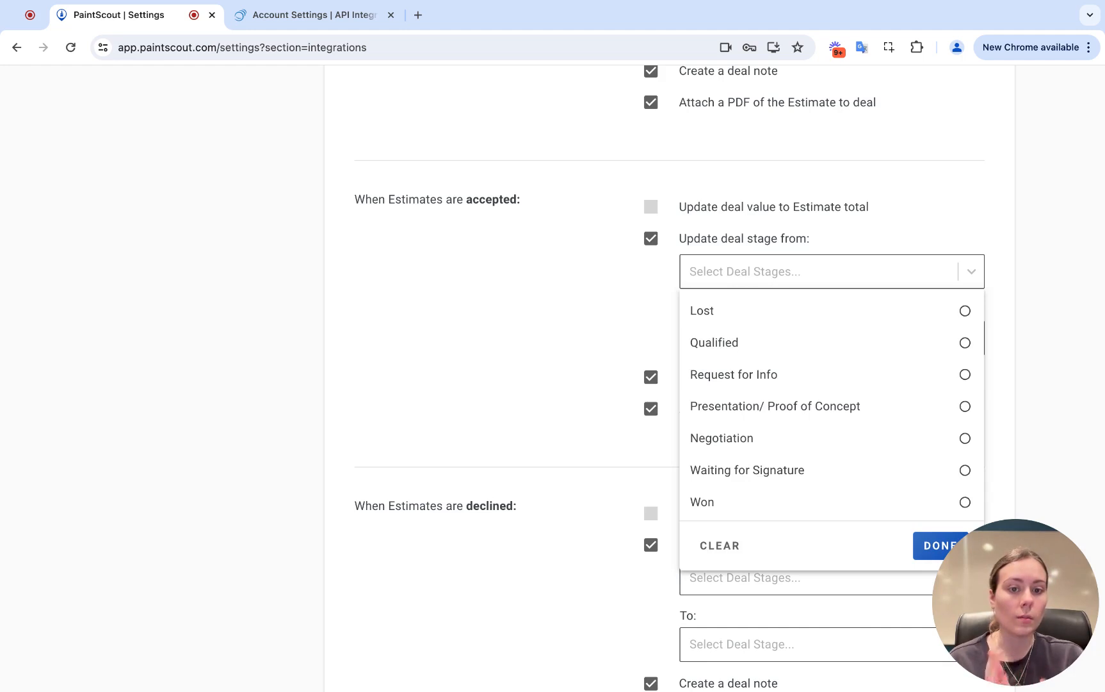
click(965, 408)
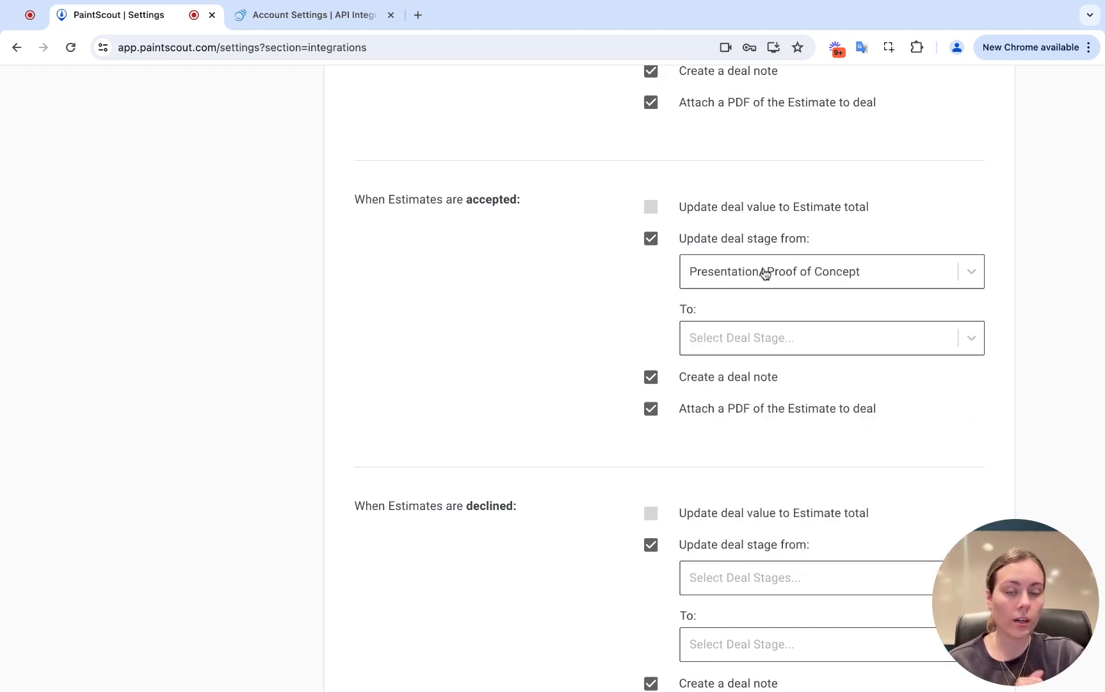
click(747, 345)
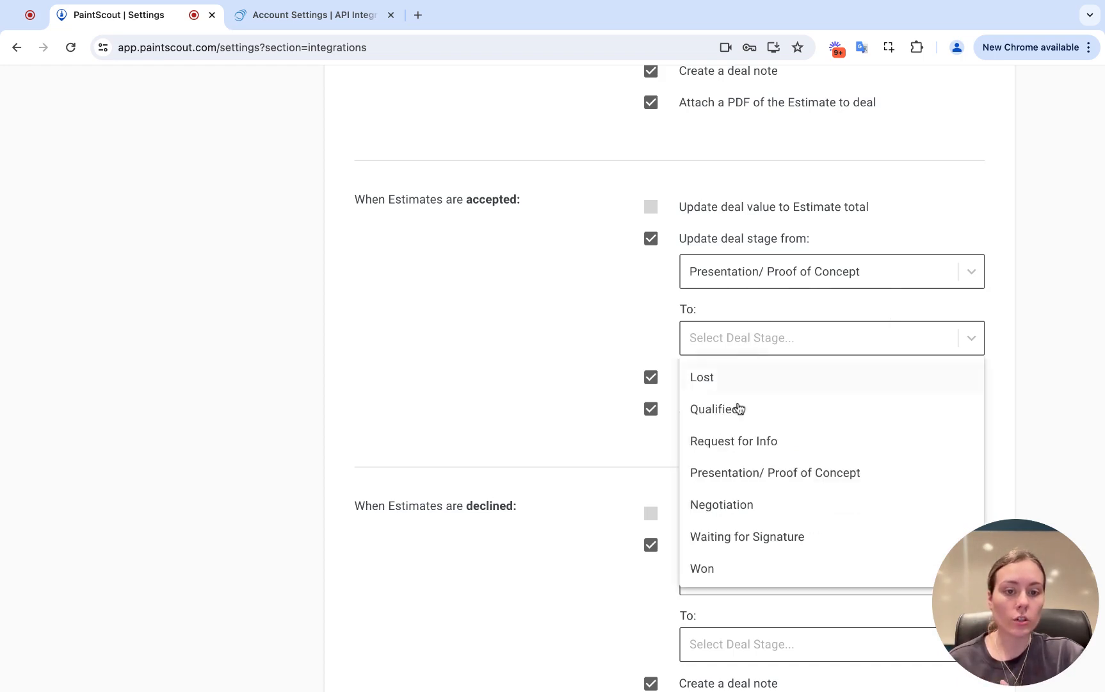
click(727, 565)
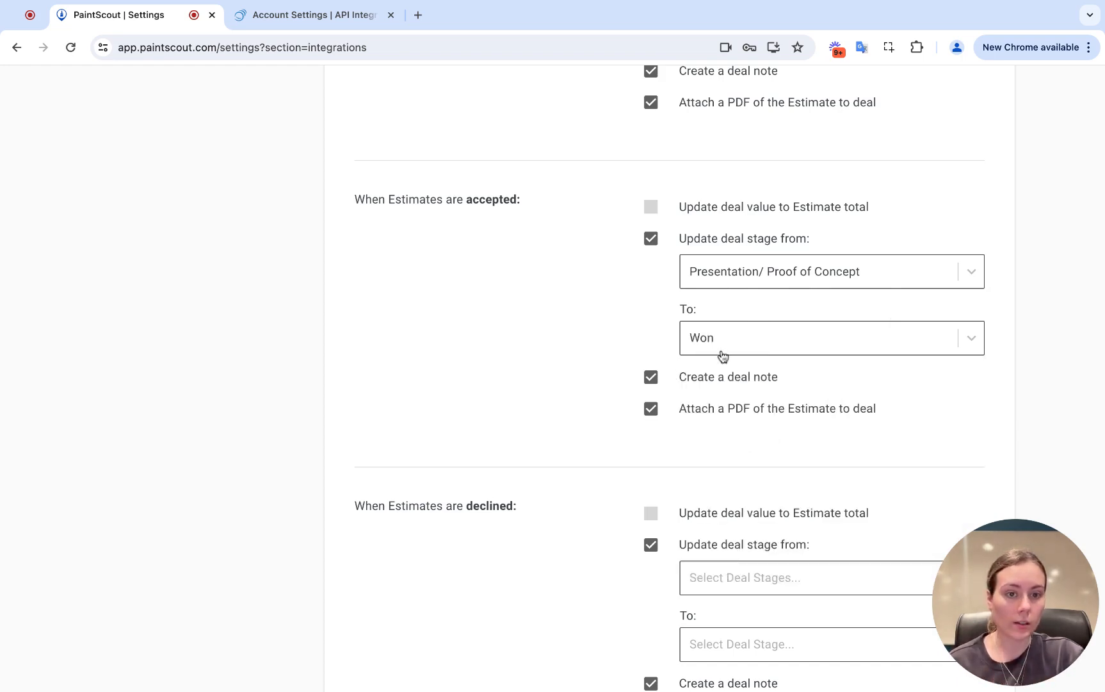
- Set the deal stage update for declined estimates to go from Presentation/ Proof of Concept to Lost
scroll(723, 356, down, 4)
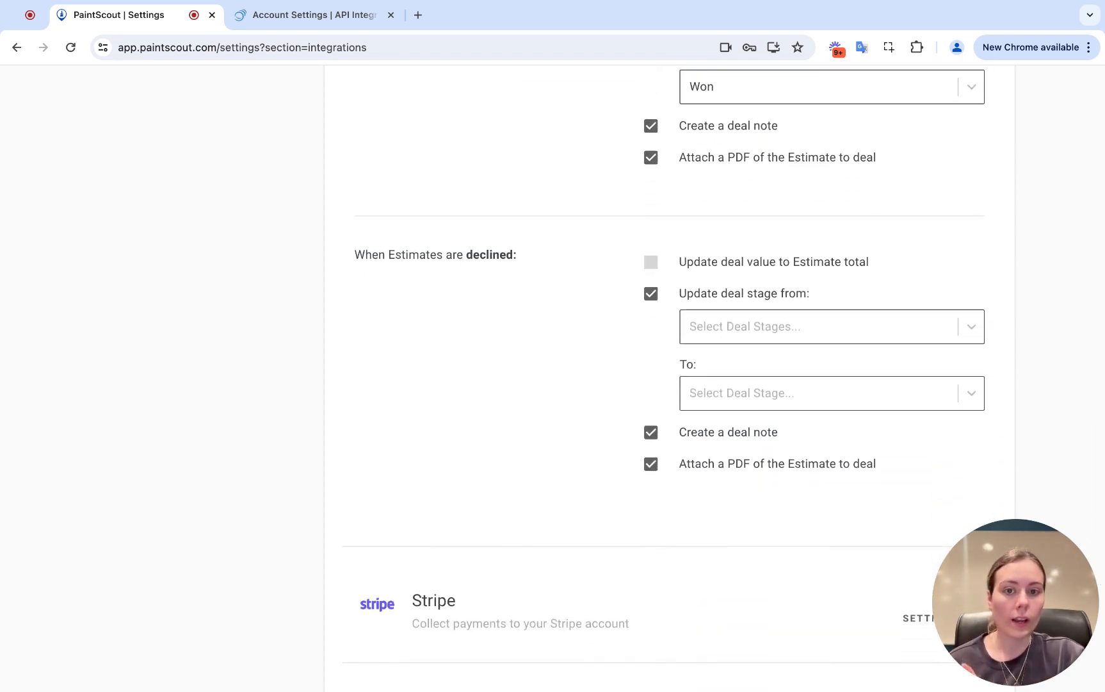
click(720, 342)
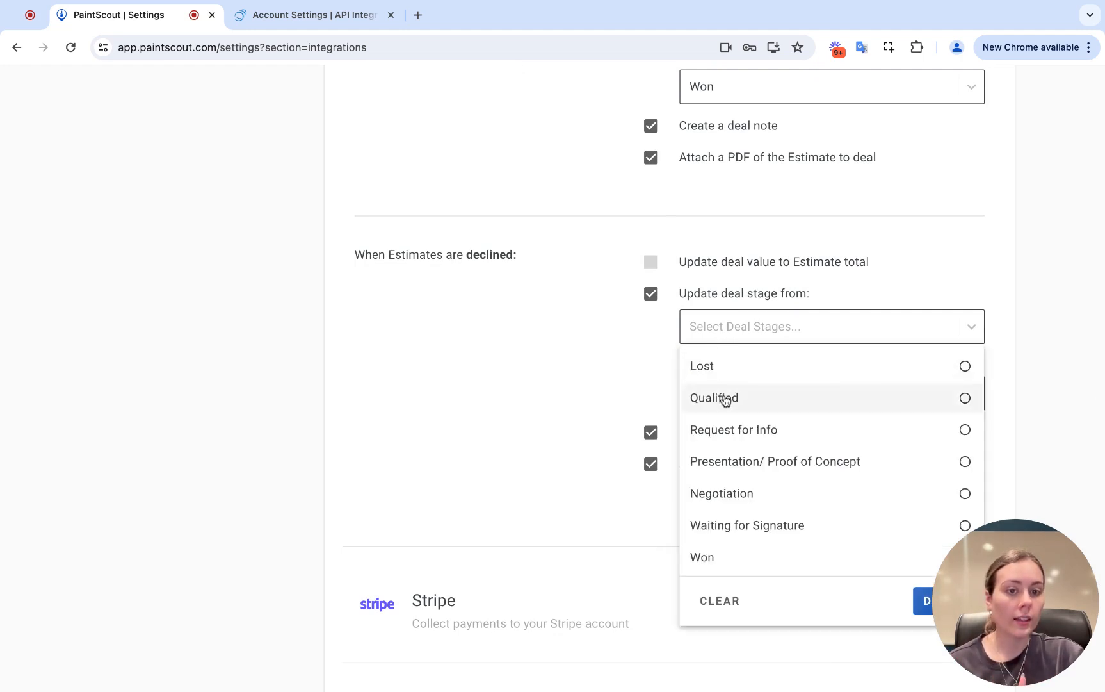
click(732, 462)
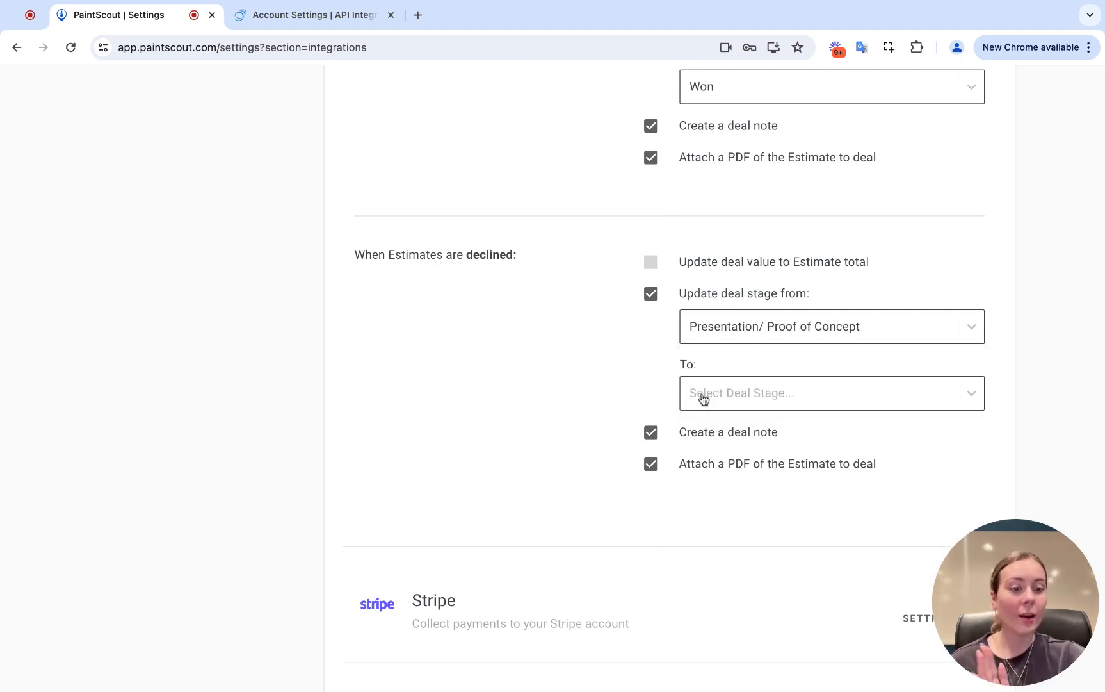
click(724, 397)
click(720, 434)
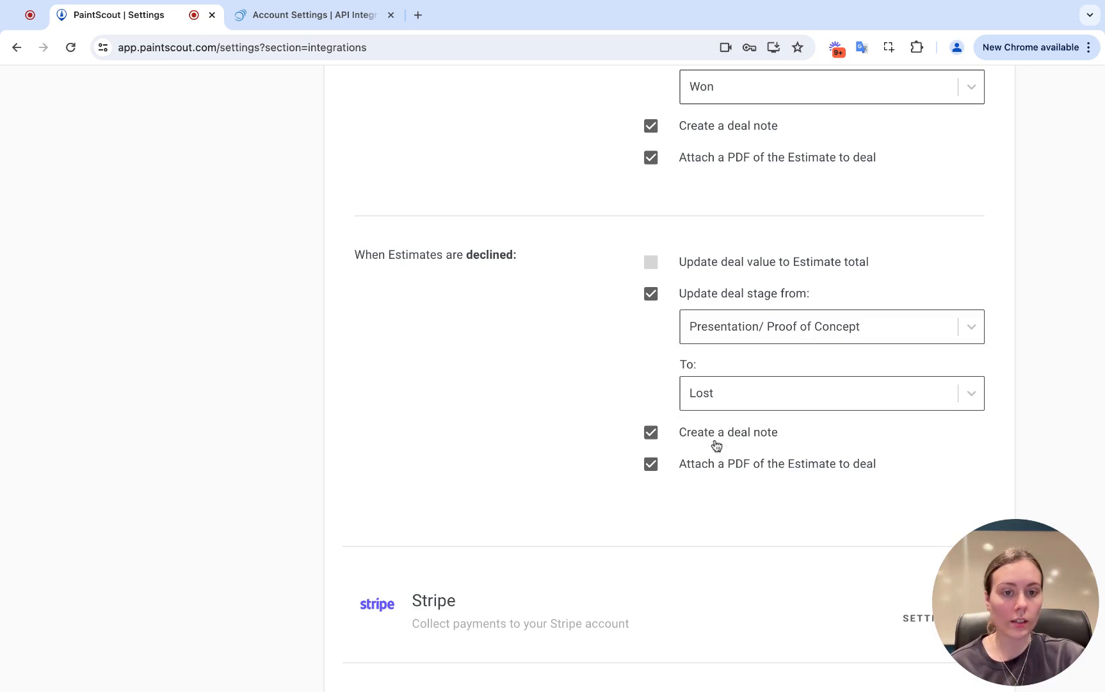
- Save the changes made to the Pipeline CRM integration settings
scroll(615, 400, down, 1)
scroll(615, 401, up, 1)
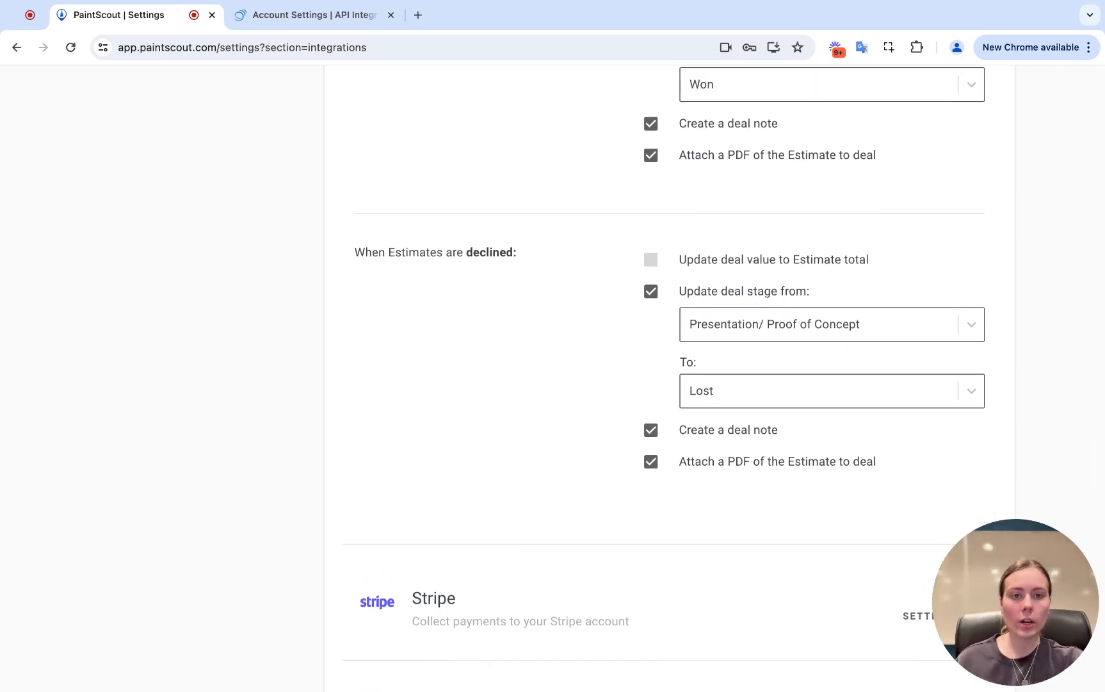
scroll(723, 378, up, 10)
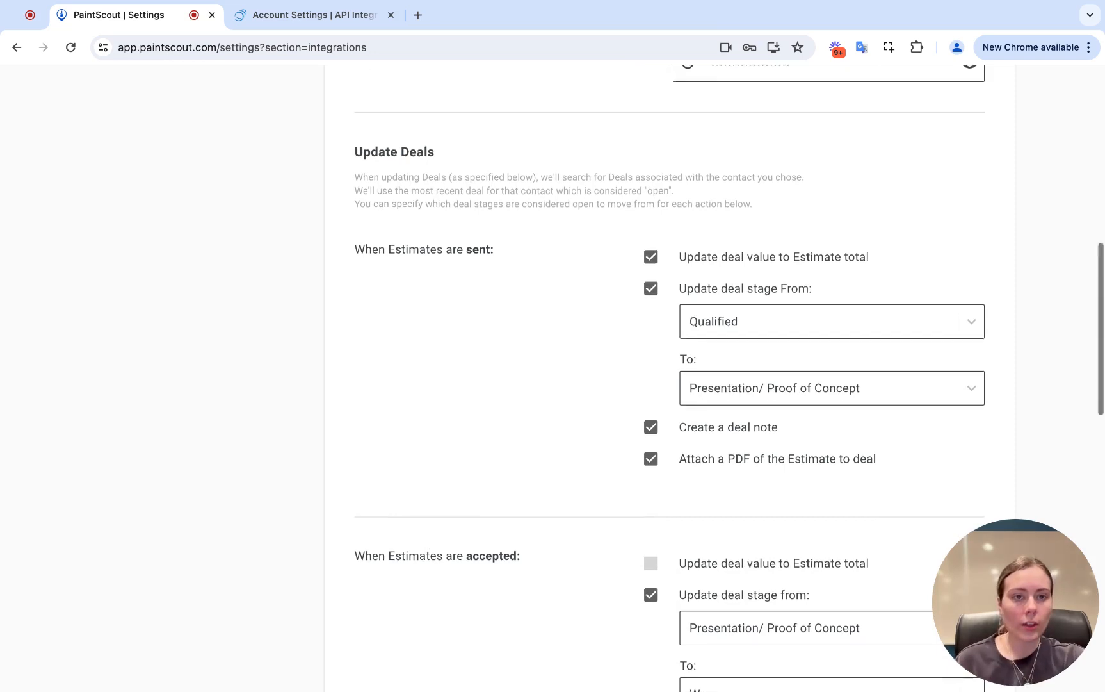
scroll(736, 301, up, 10)
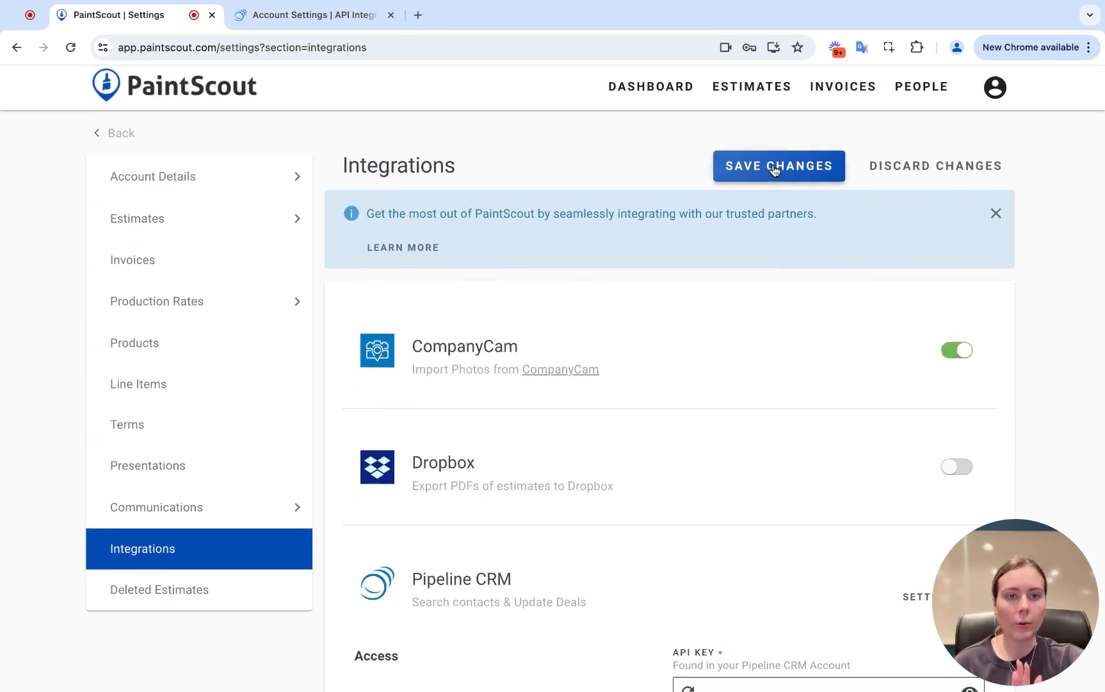
click(774, 167)
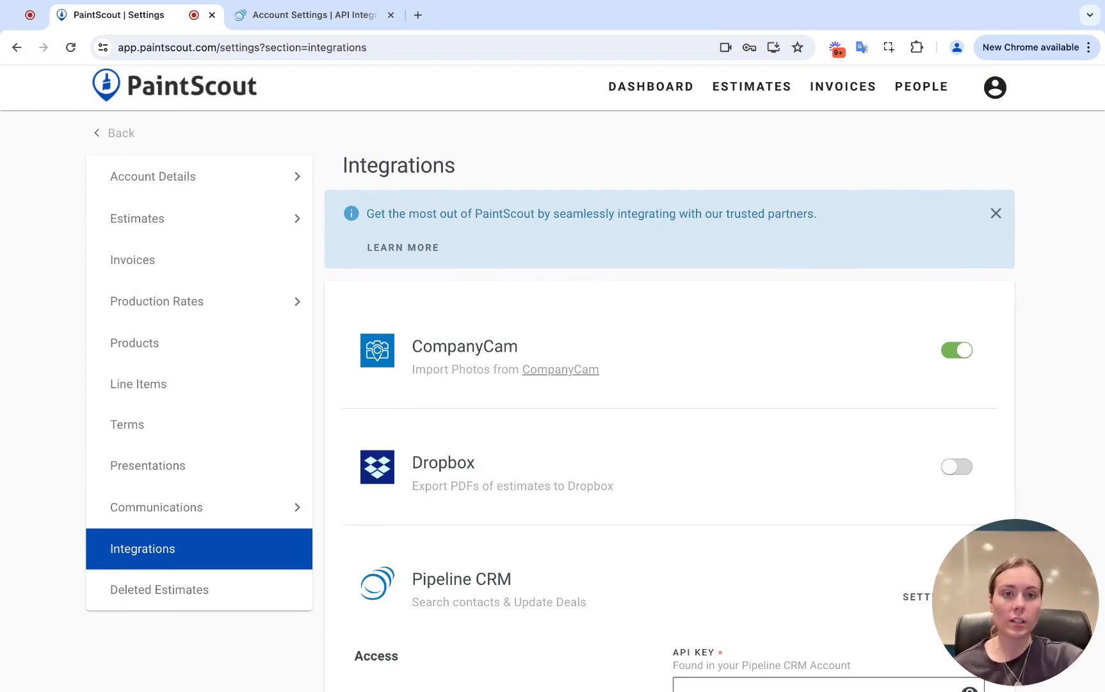
- Create a new estimate of the Interior type
click(747, 96)
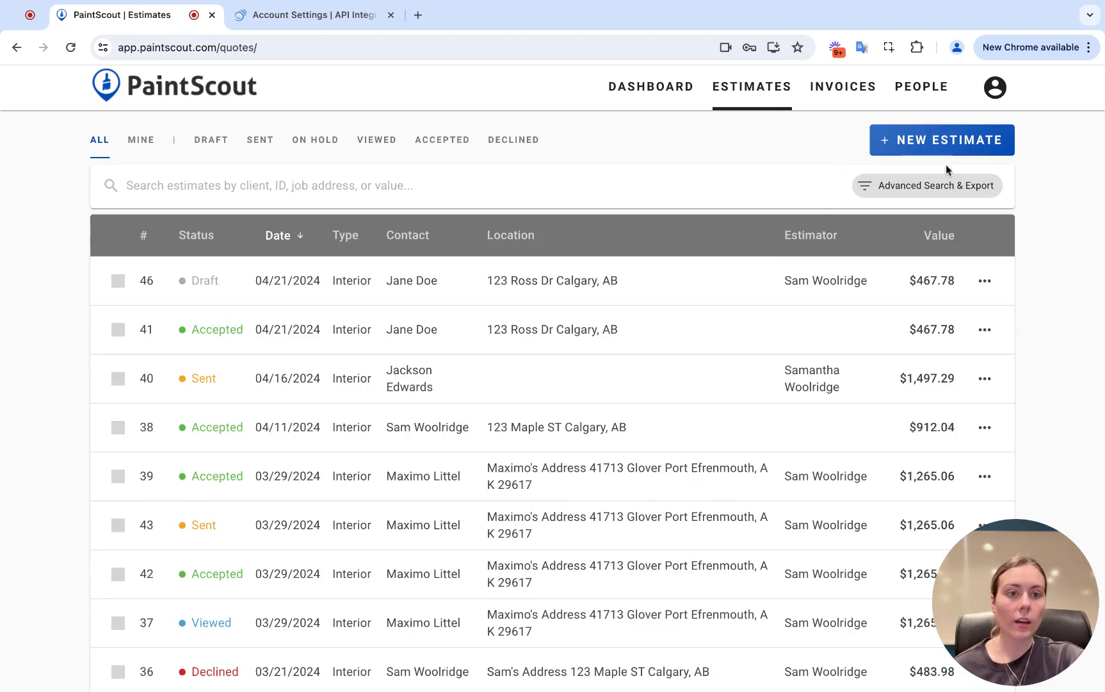
click(953, 143)
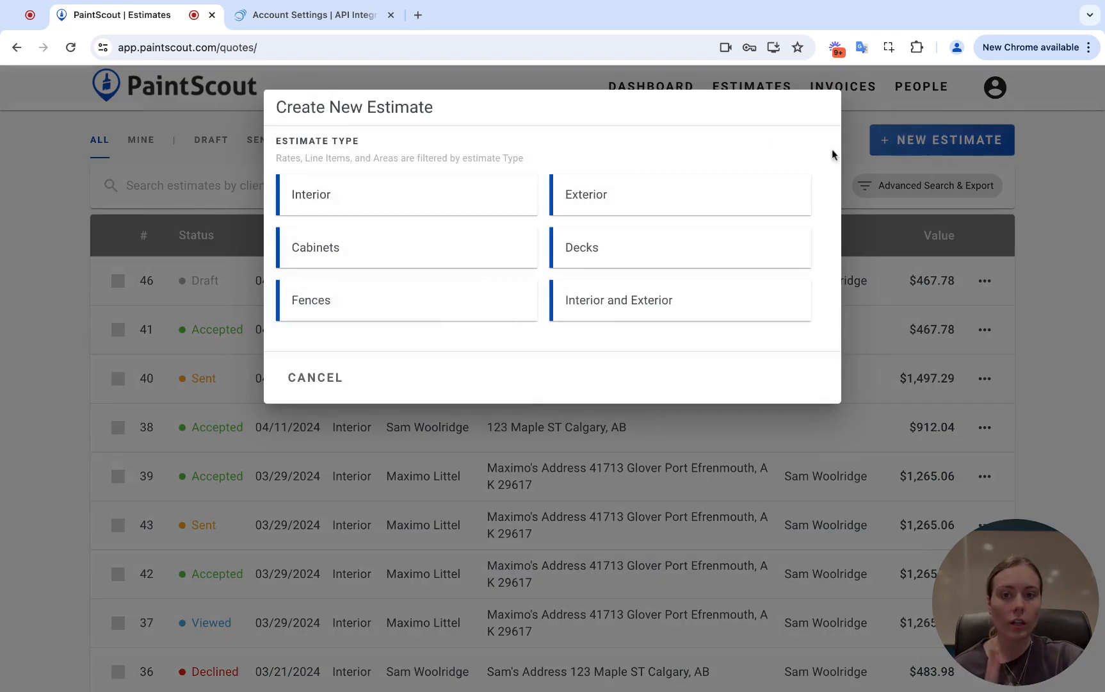
click(444, 199)
click(435, 199)
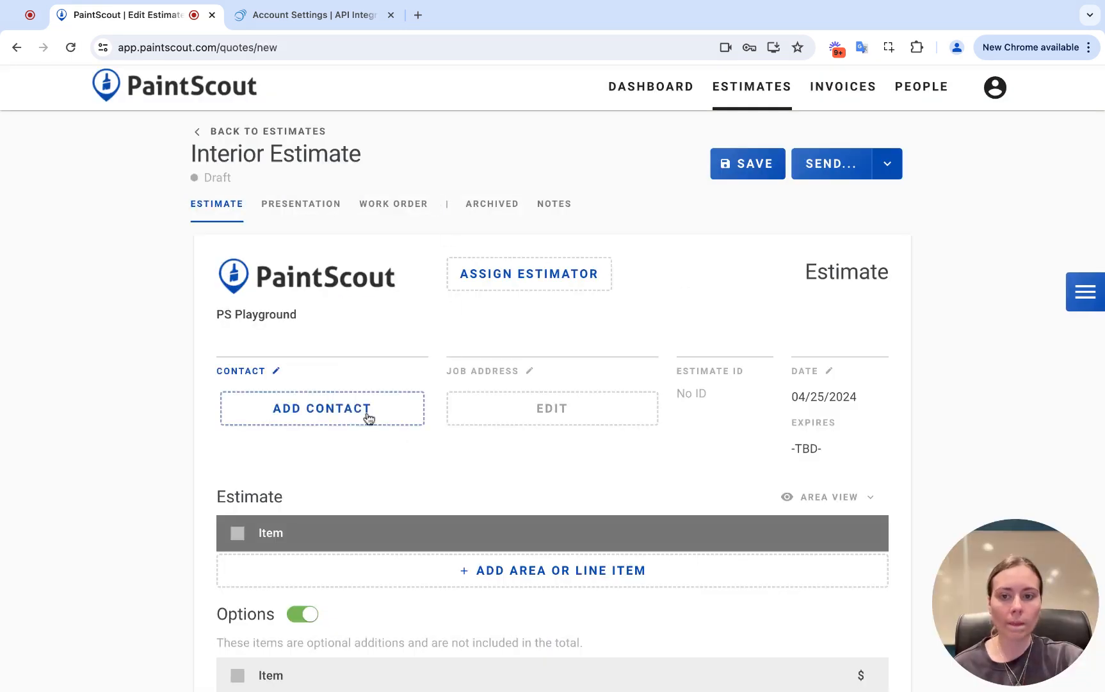
- Search the Pipeline CRM contacts for "k", add the contact with the Superquote deal to the estimate, and link that deal
click(299, 405)
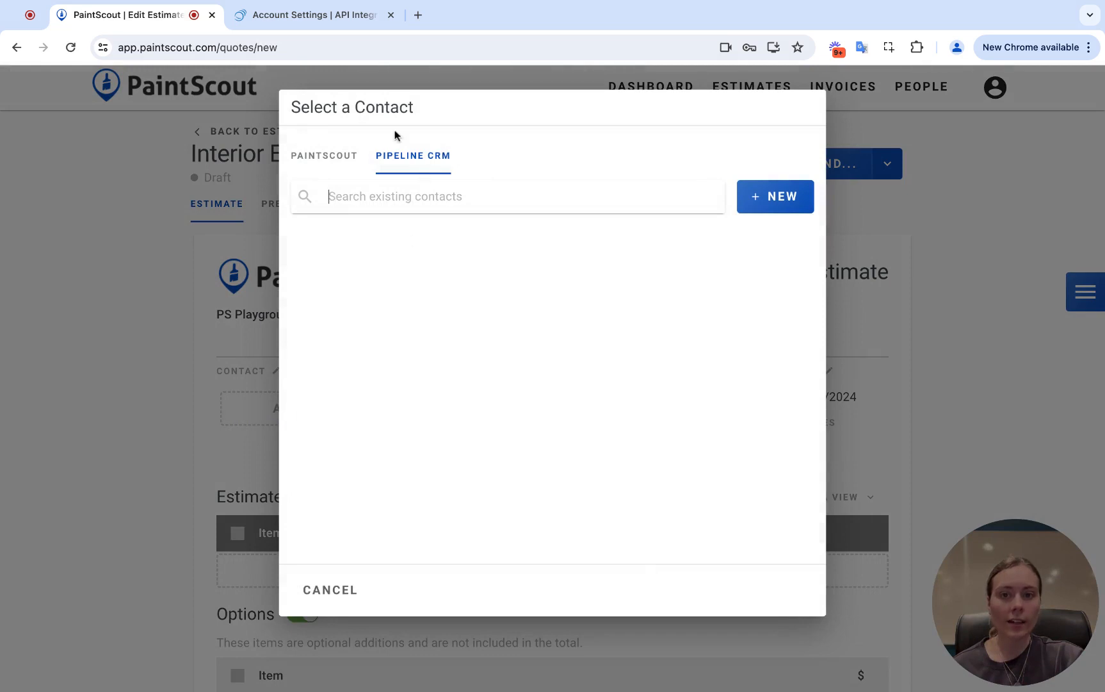
text(k)
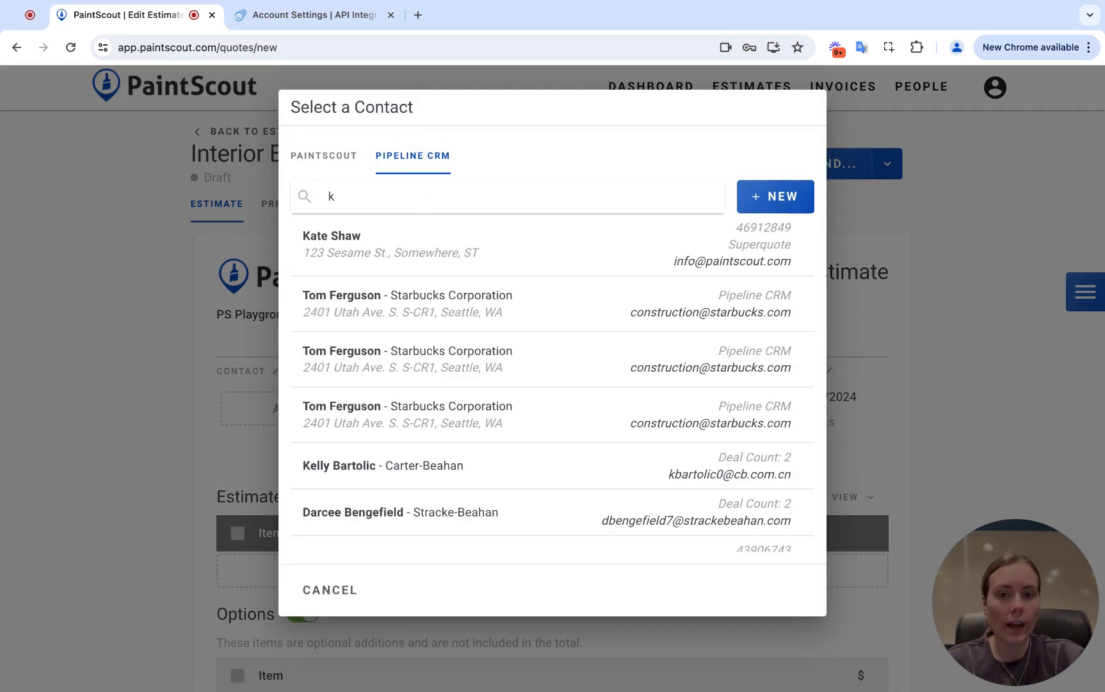
click(403, 250)
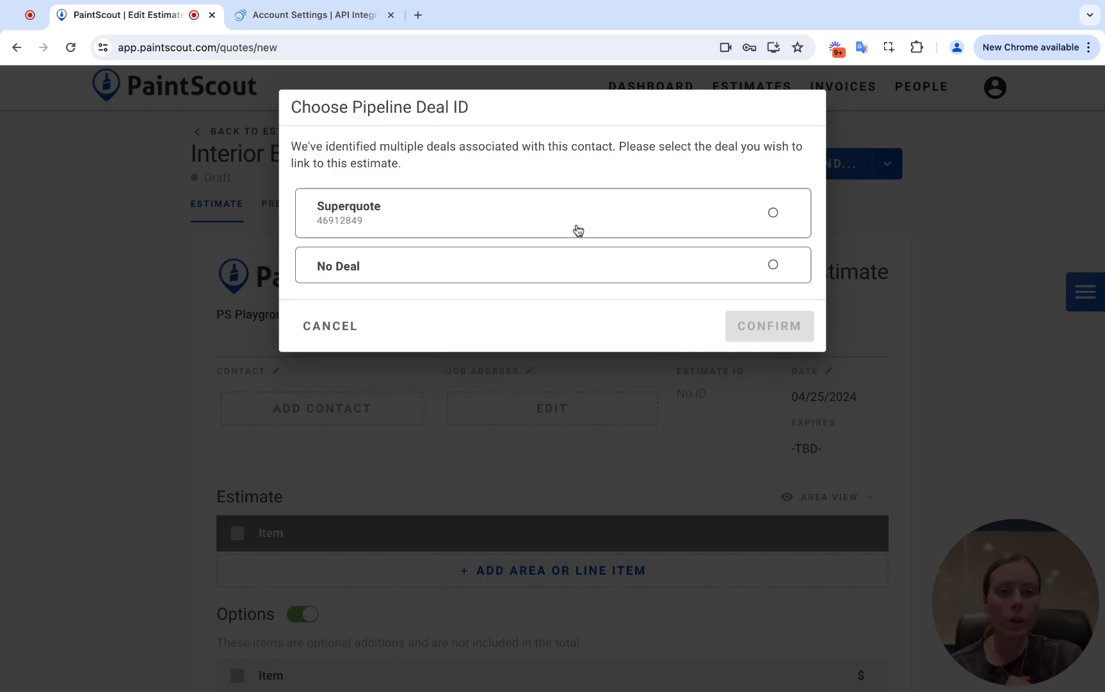
click(772, 215)
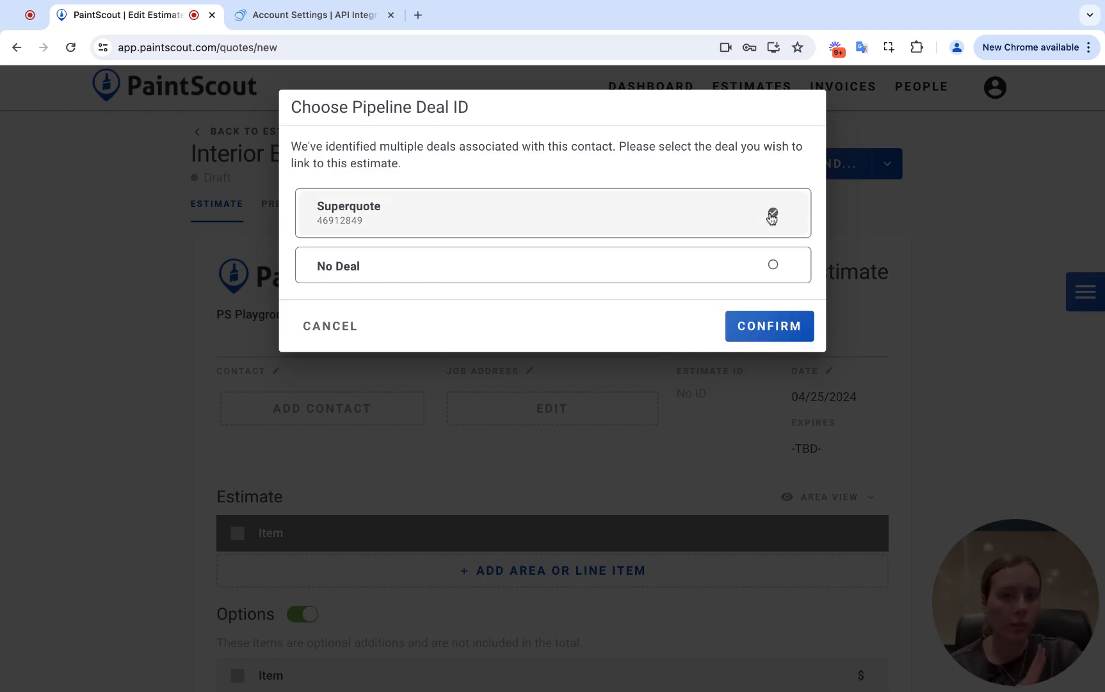
click(773, 327)
scroll(592, 324, down, 1)
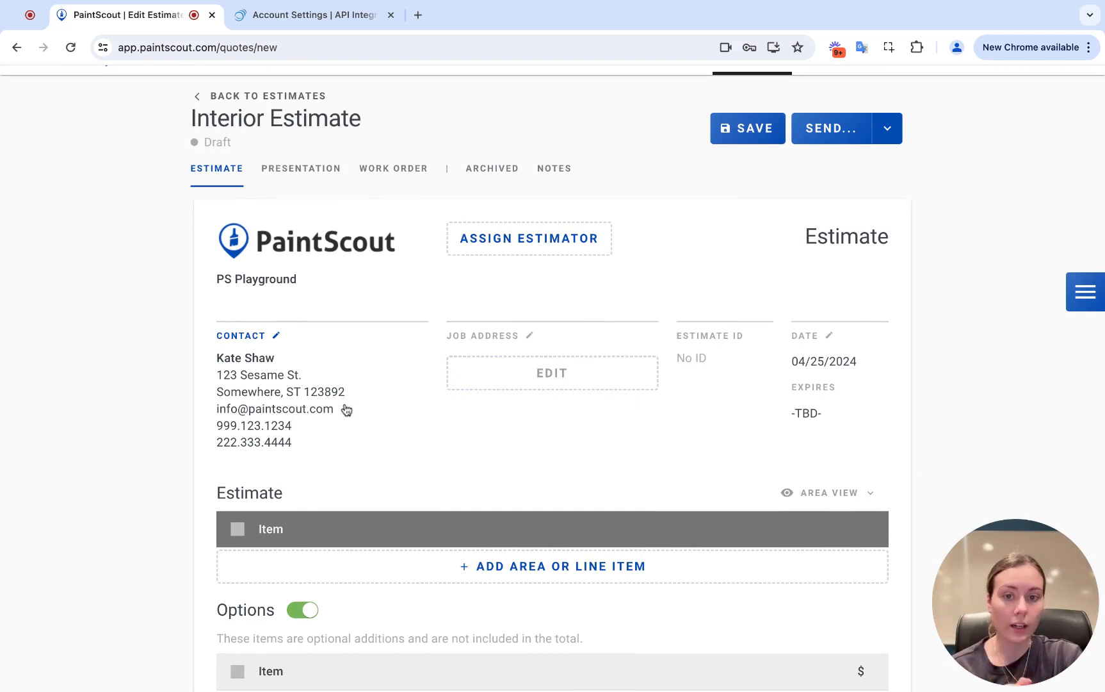
scroll(345, 409, up, 1)
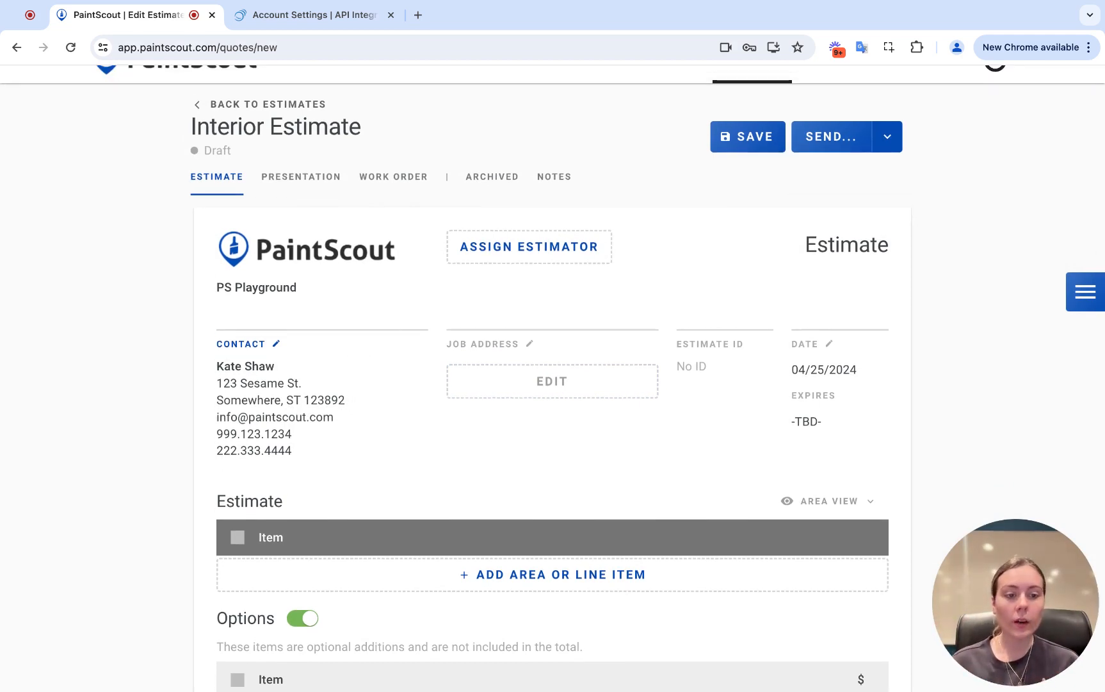